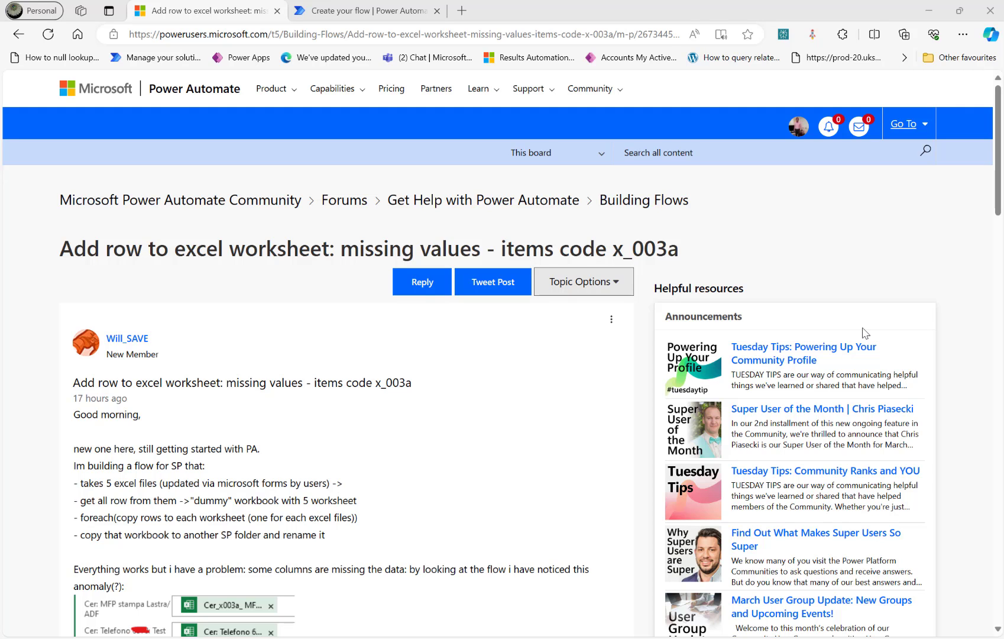
Step: Scroll through the forum post about values missing from the x_003a column
scroll(290, 438, down, 3)
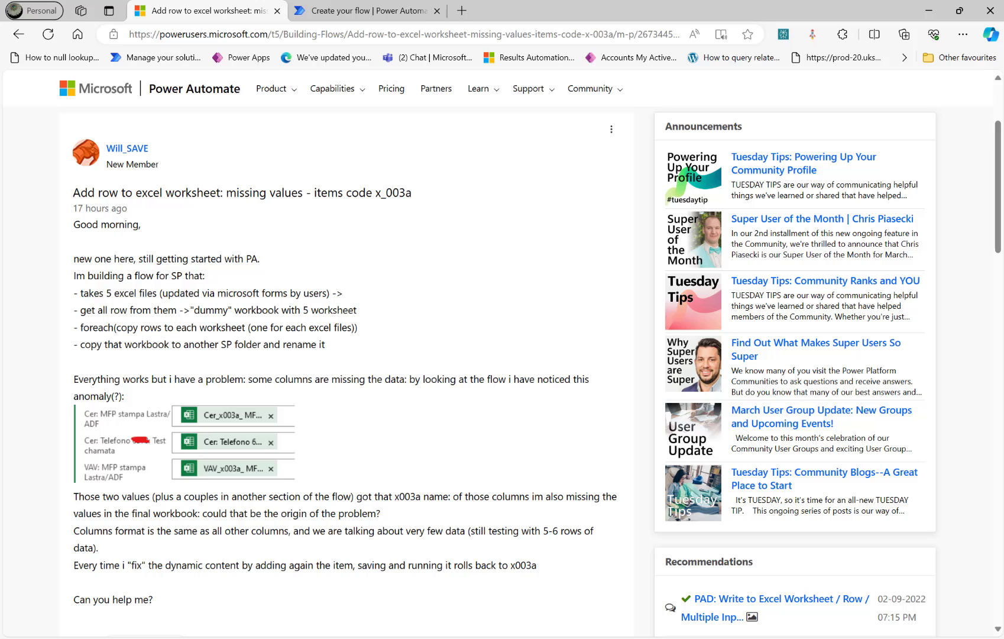
Step: Maximize the 2024 workbook, read the full 'VAV: MFP stampa Lastra/ADF' header in D1, then close it
key(alt+Tab)
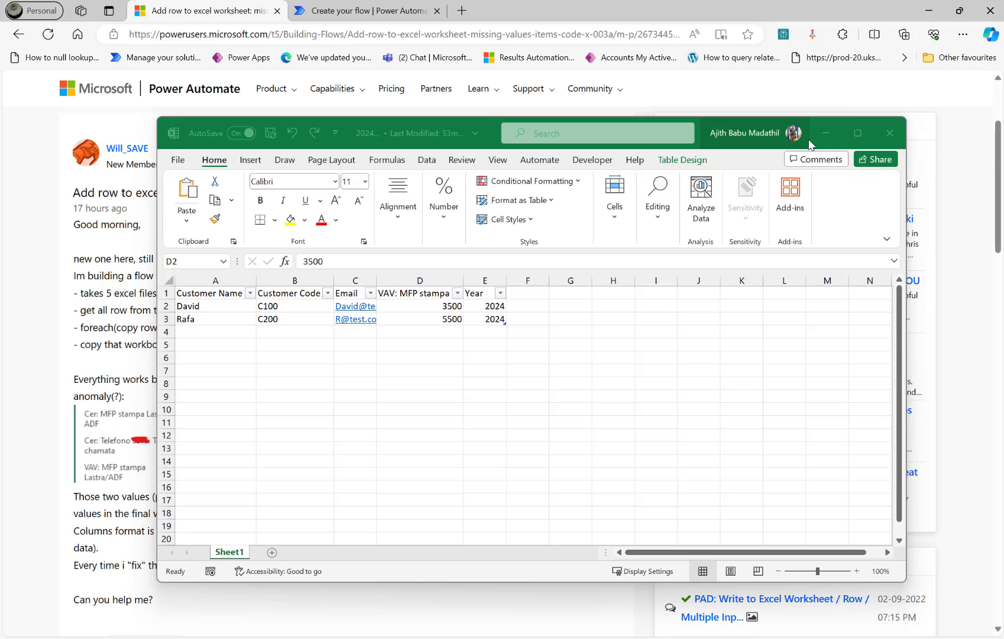
click(858, 134)
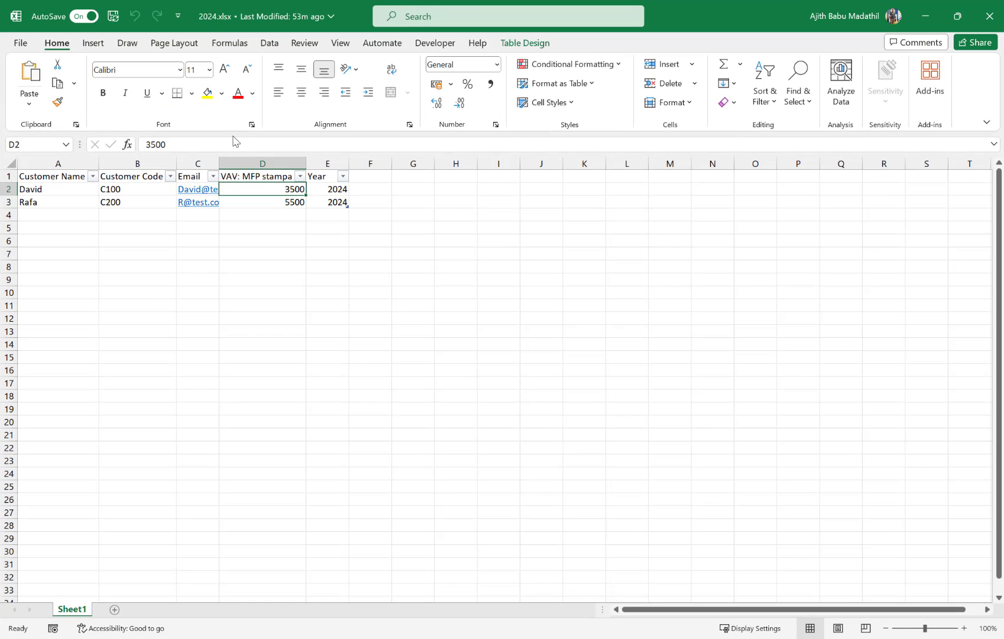
click(233, 177)
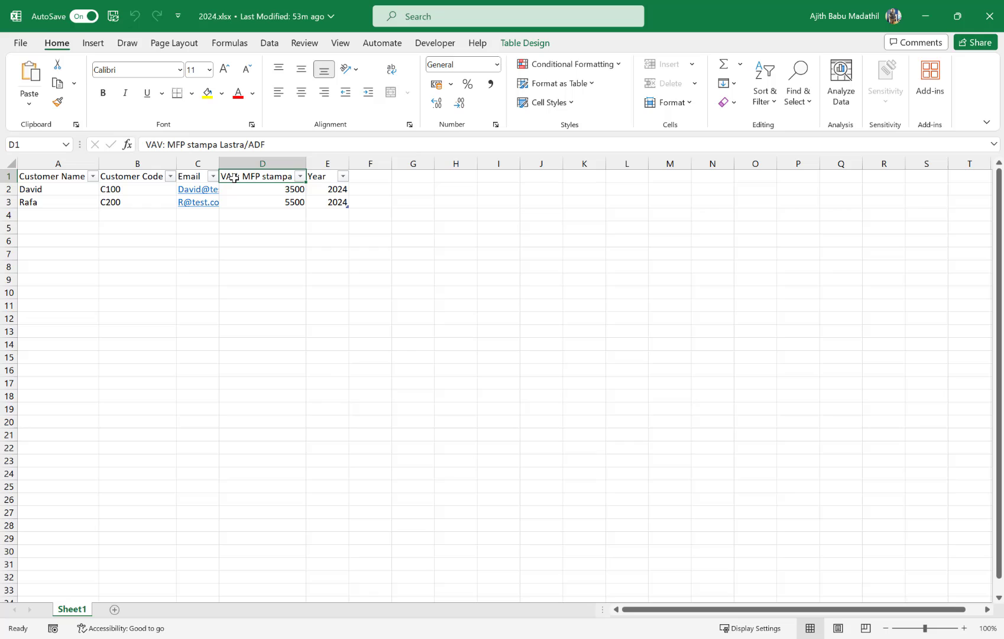
drag(220, 144, 146, 144)
click(287, 146)
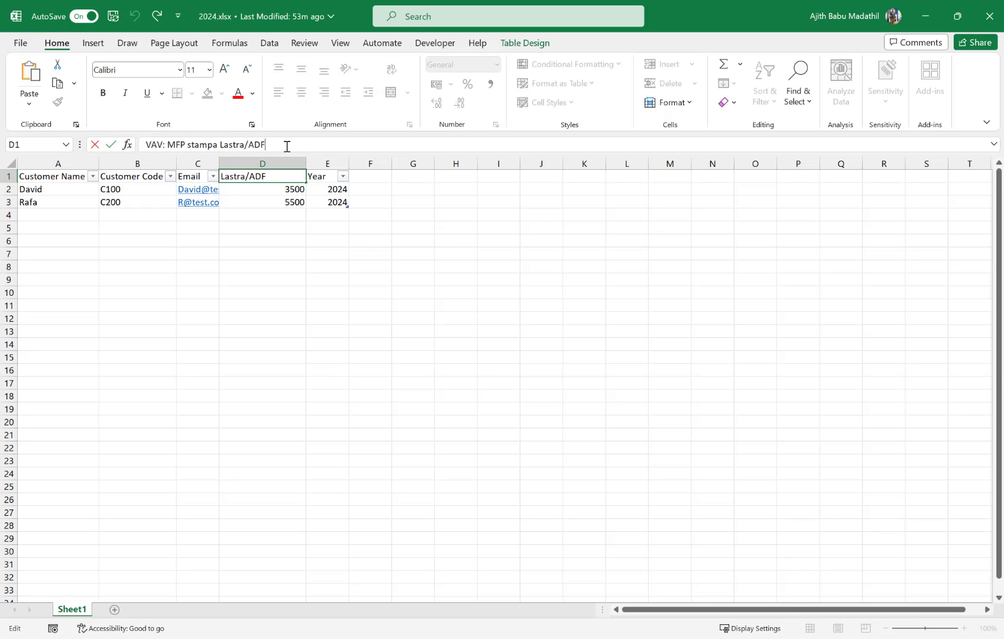
drag(287, 146, 64, 145)
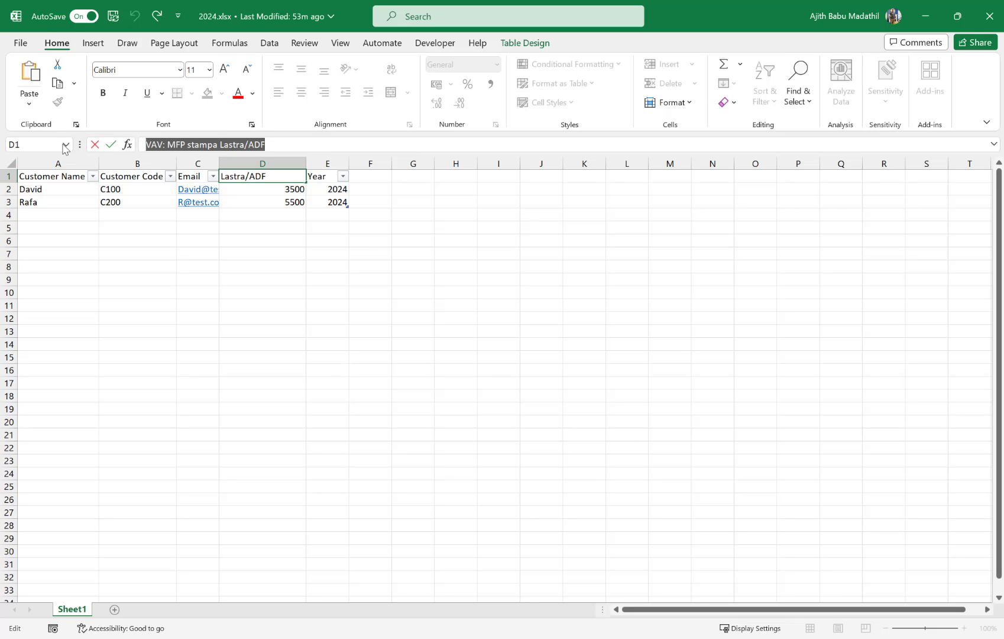
click(990, 16)
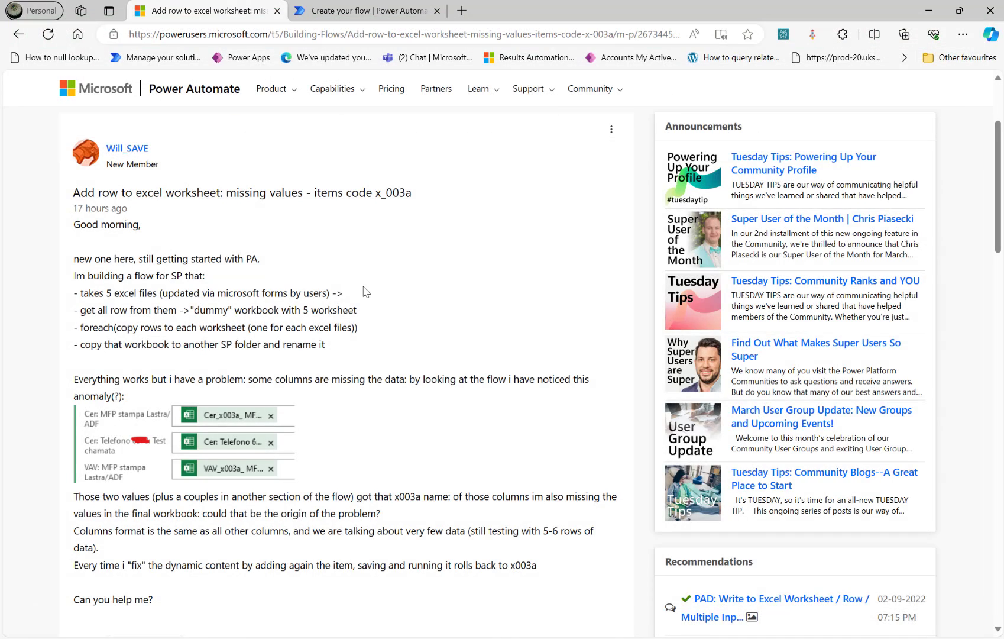
Step: Highlight the poster's question about values missing from the final workbook, then return to the flow tab
scroll(366, 292, down, 3)
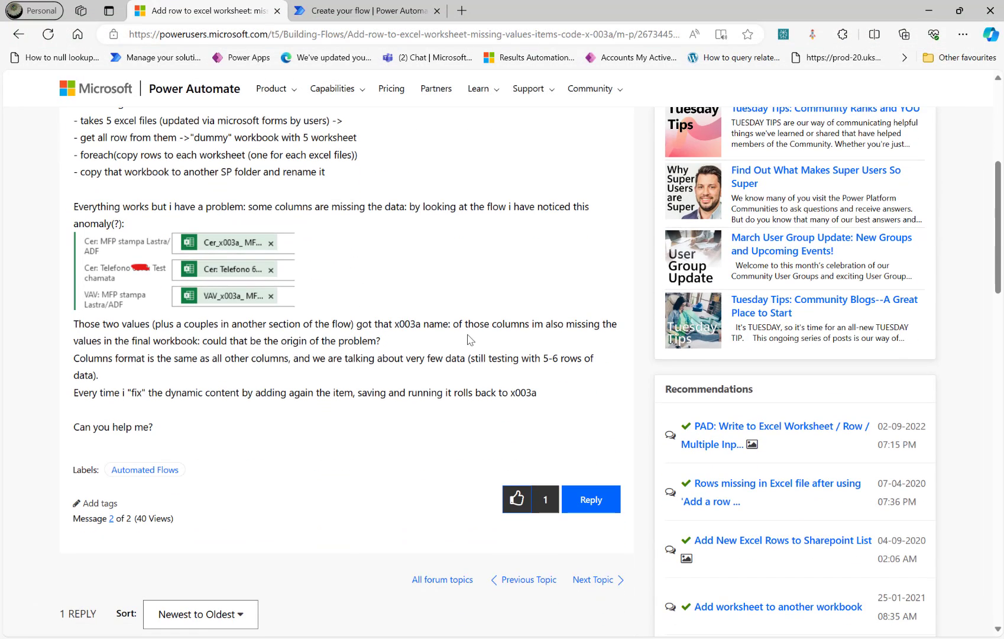
double_click(140, 341)
drag(550, 324, 524, 341)
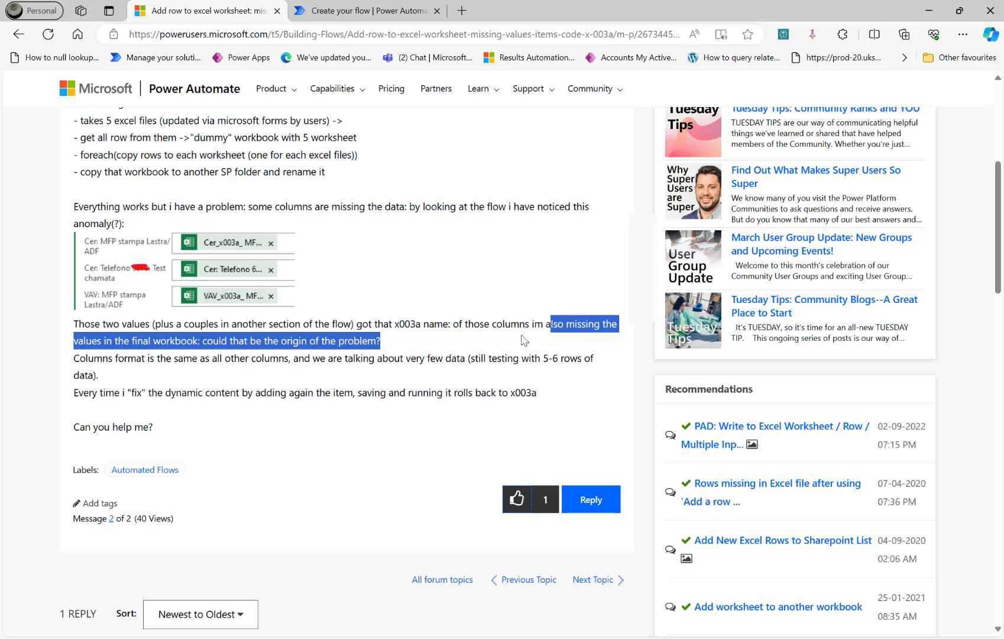
click(331, 10)
Step: Add an Excel Online List rows present in a table step on OneDrive for Business, library OneDrive
click(536, 212)
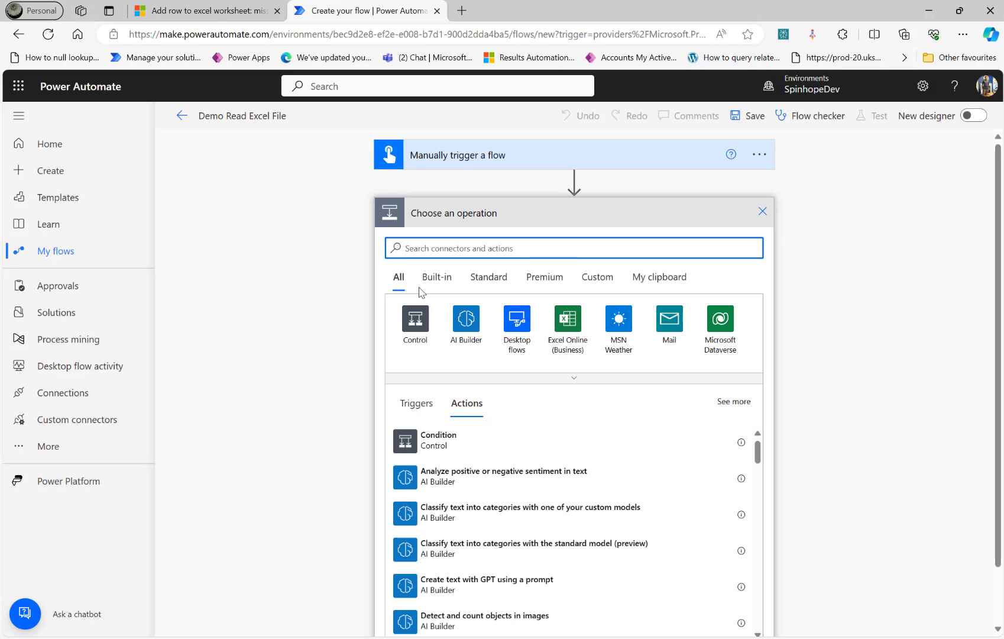
click(580, 336)
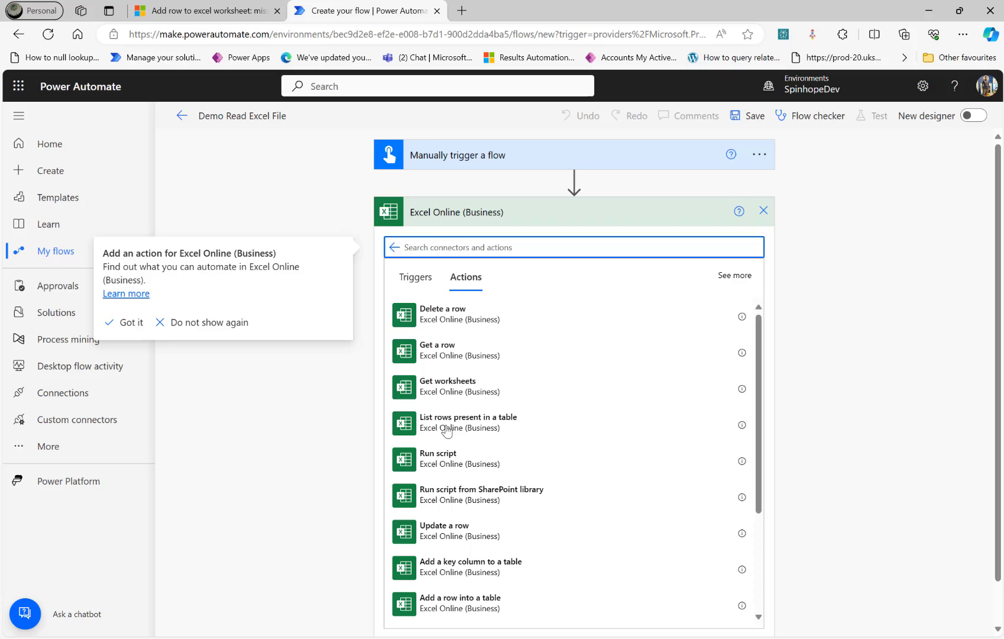
click(446, 424)
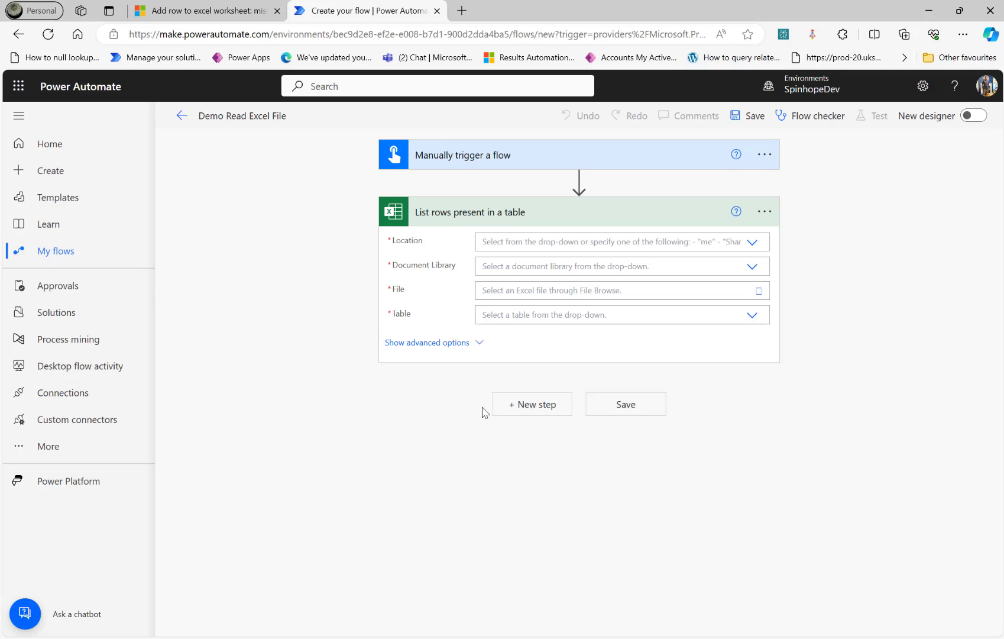
click(565, 243)
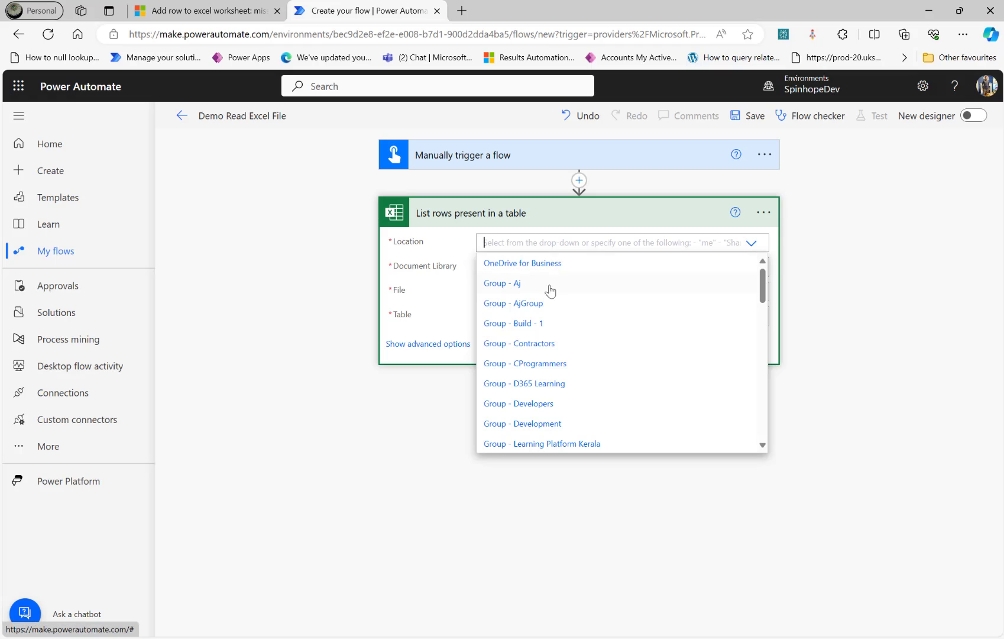
click(532, 265)
click(555, 267)
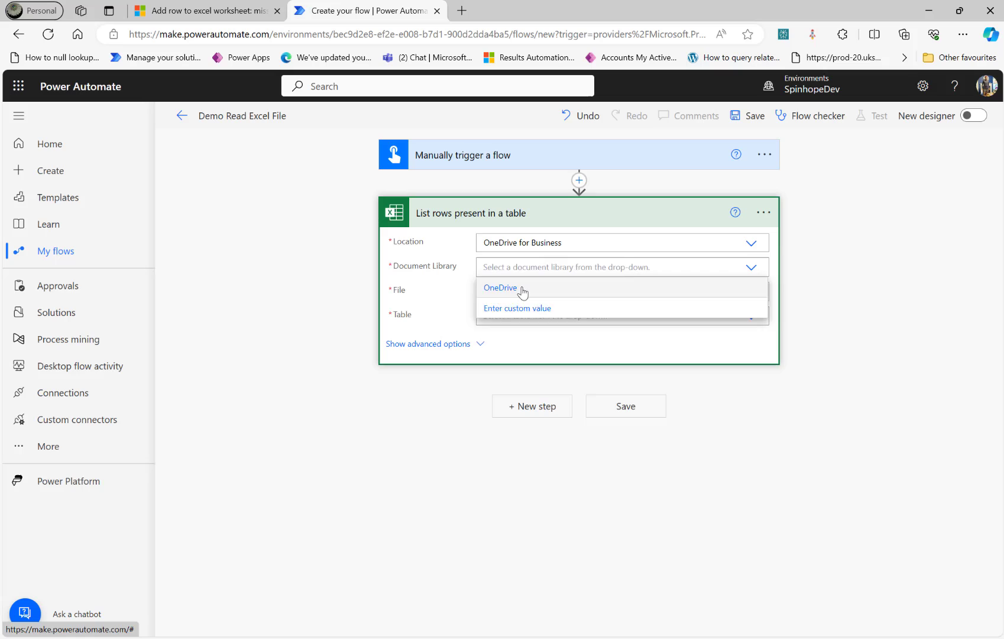
click(497, 287)
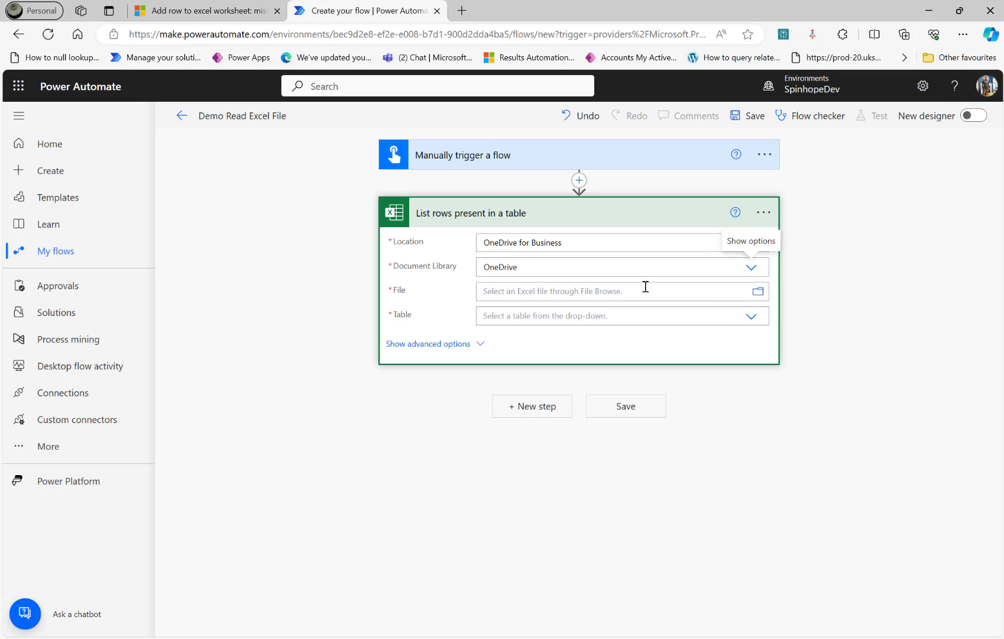
Step: Point the step at file /FlowDemo/2024.xlsx and table Table1
click(758, 291)
scroll(910, 513, up, 3)
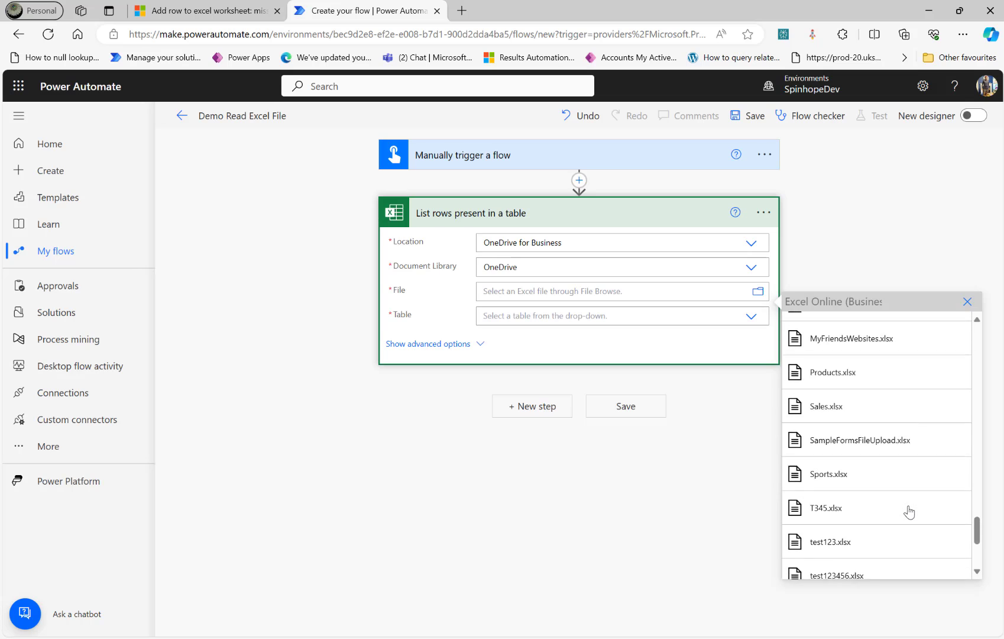
scroll(909, 513, up, 15)
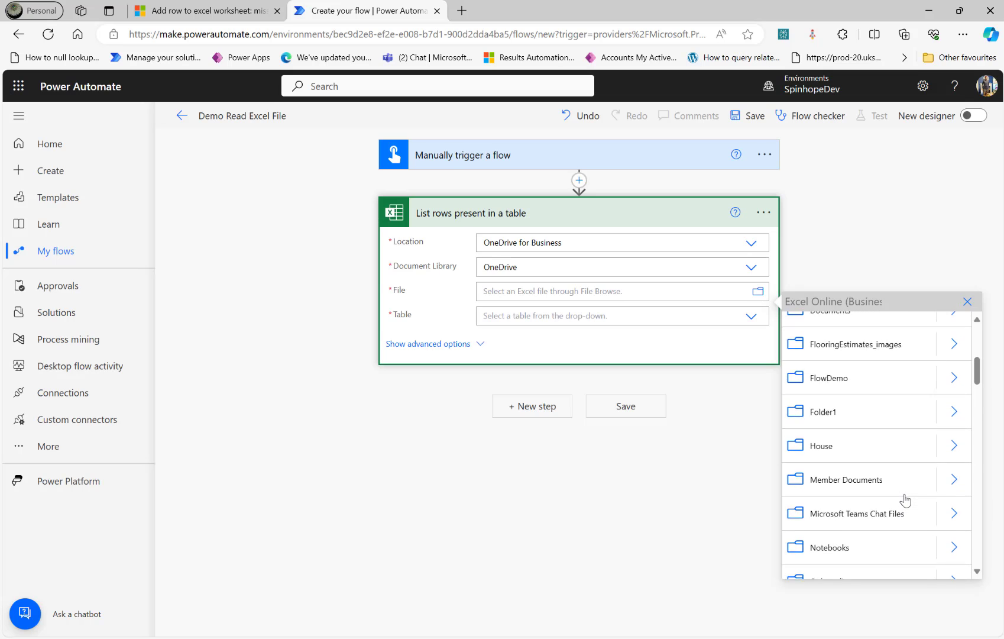
scroll(905, 500, up, 5)
scroll(908, 498, down, 2)
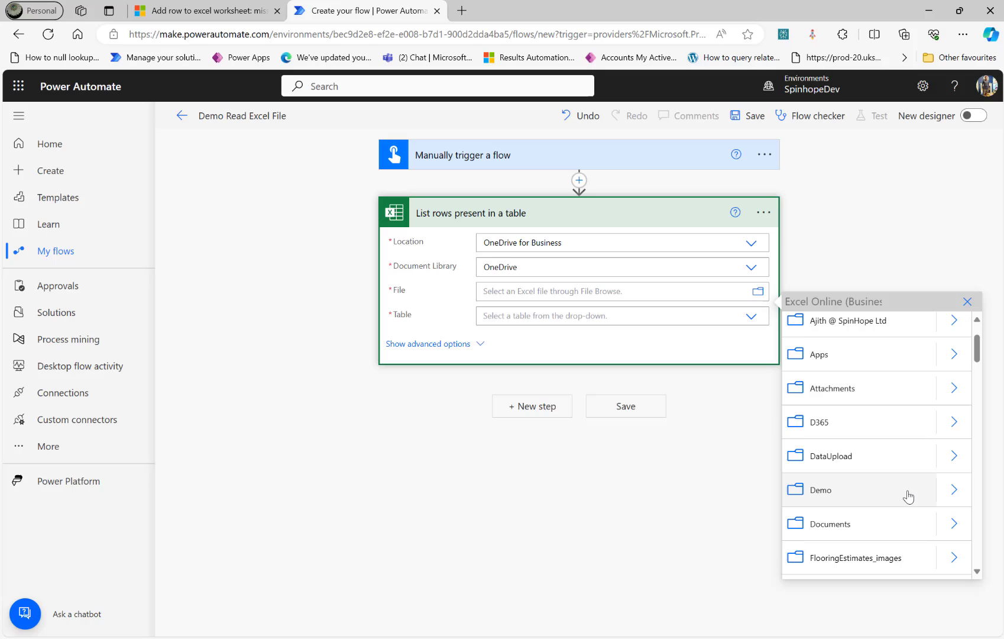
scroll(909, 498, down, 2)
click(954, 507)
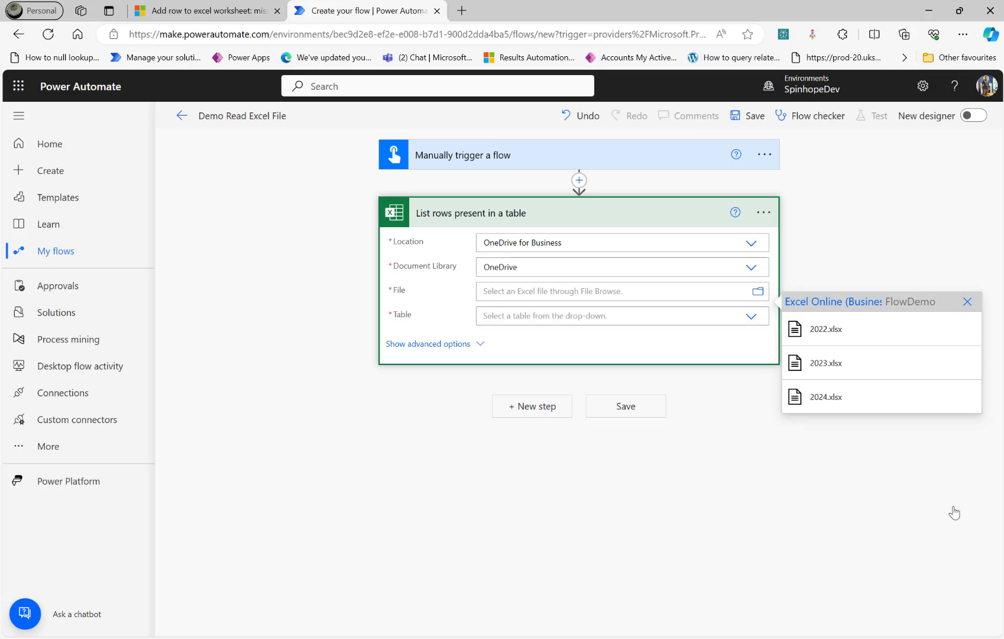
click(837, 402)
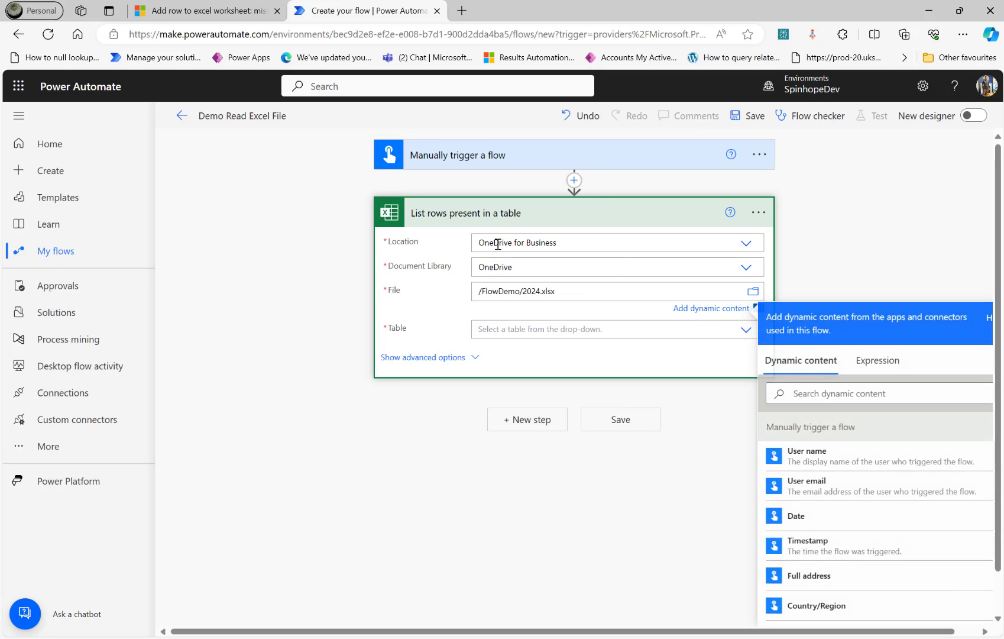
click(548, 329)
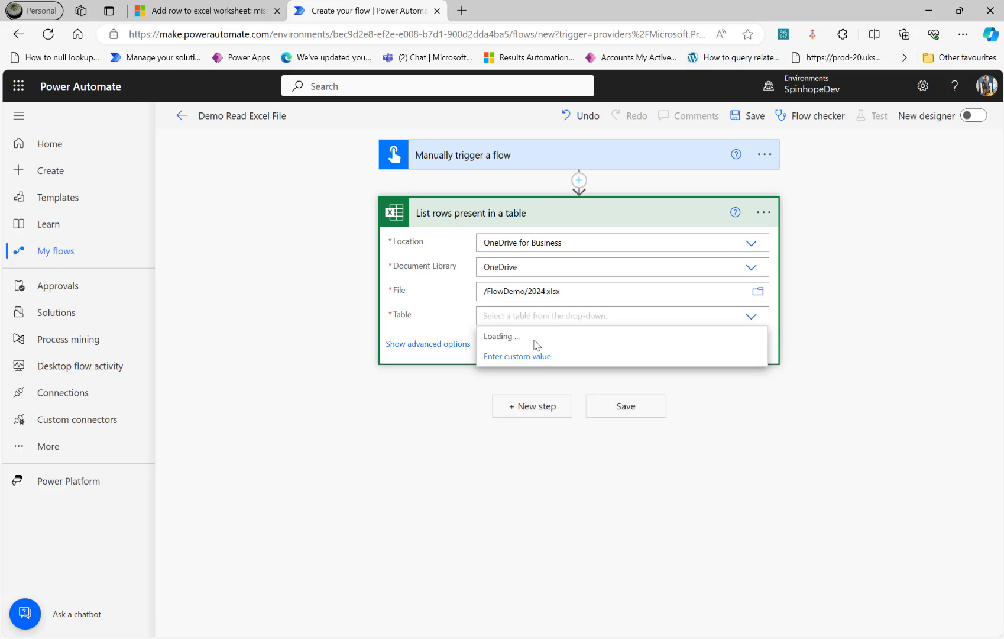
click(500, 337)
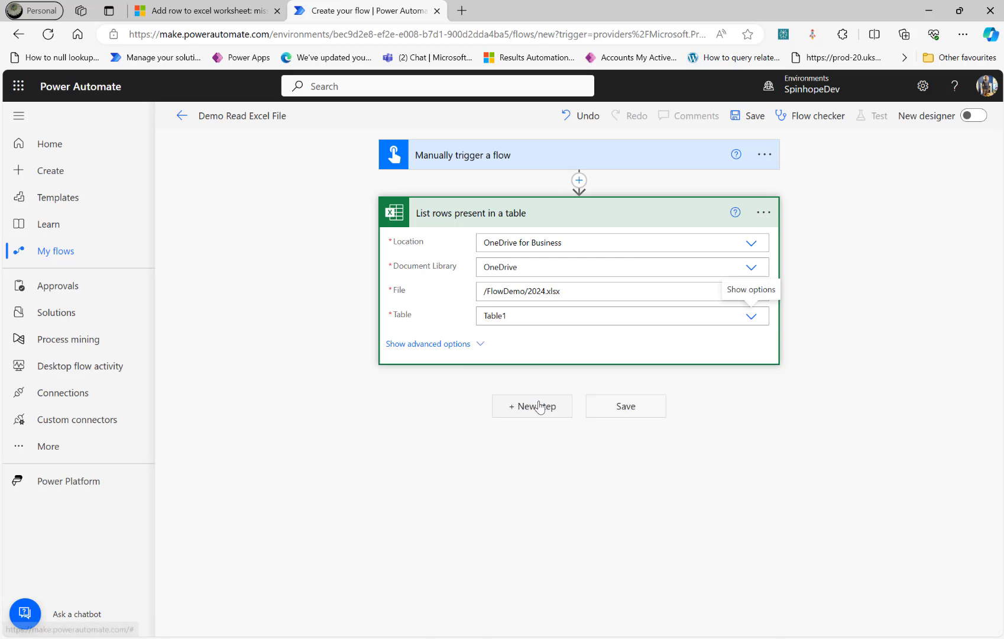
Step: Add a Compose step fed by the 'VAV: MFP stampa Lastra/ADF' column, auto-wrapped in Apply to each over value
click(539, 407)
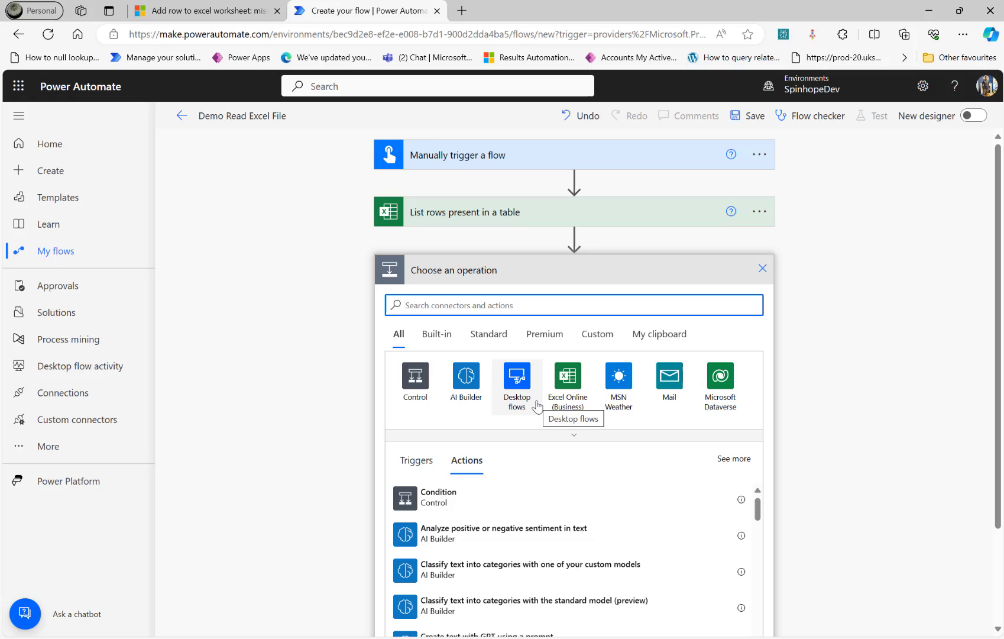
text(compose)
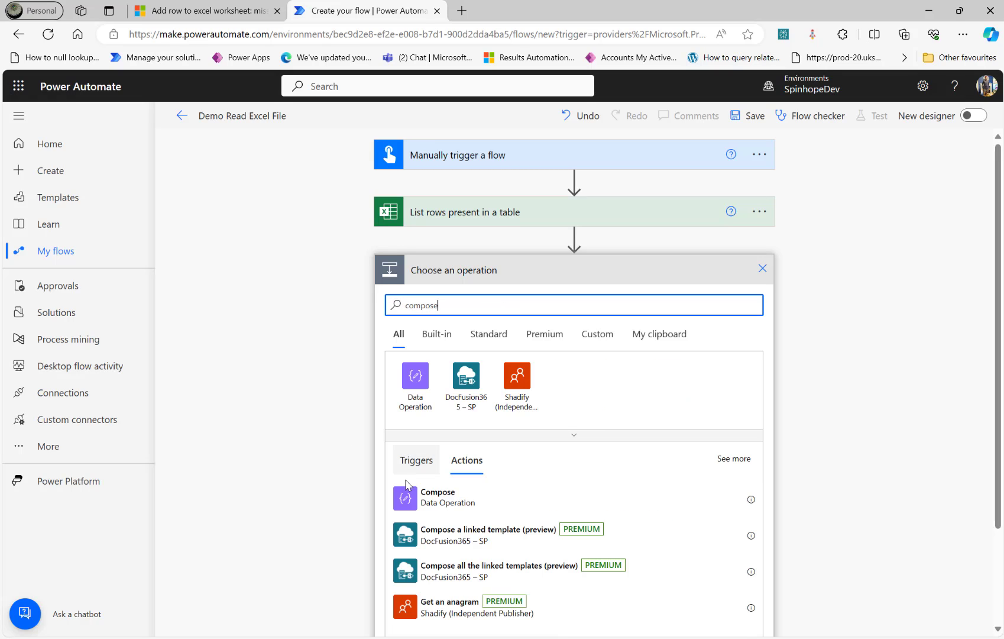
click(426, 497)
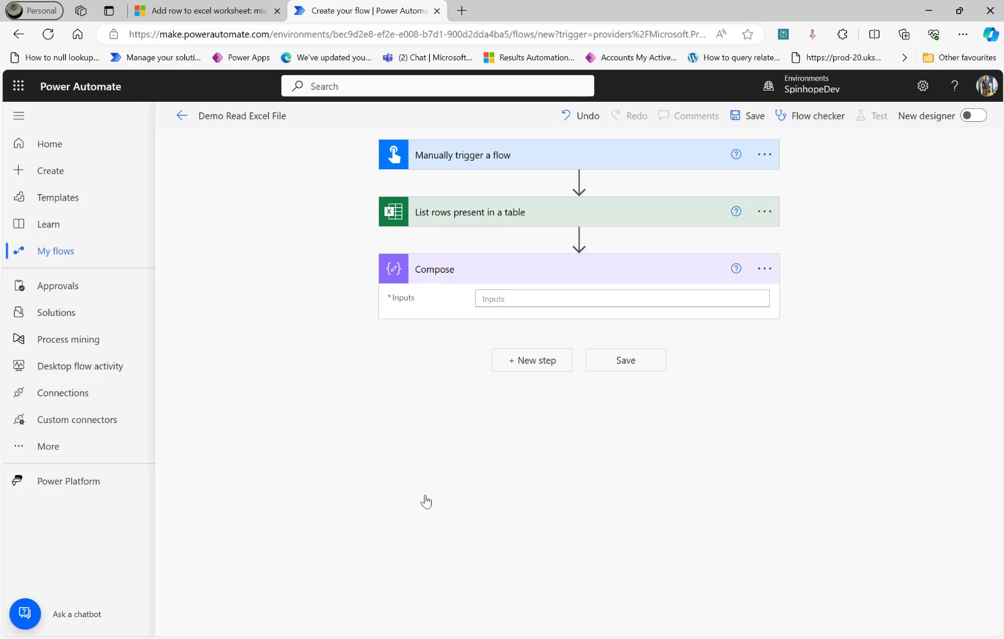
click(503, 300)
scroll(861, 563, down, 1)
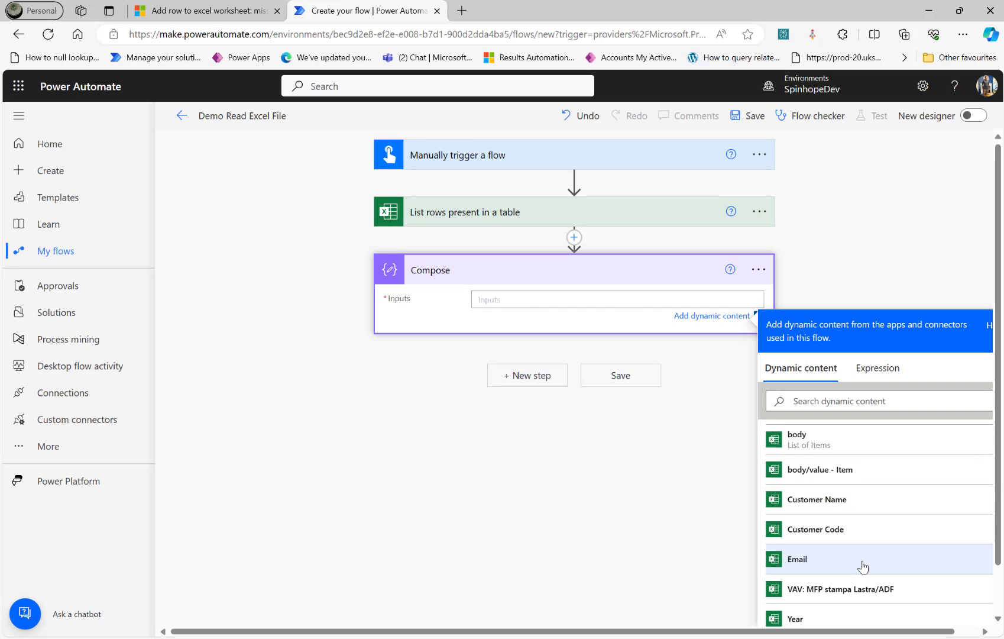
click(804, 591)
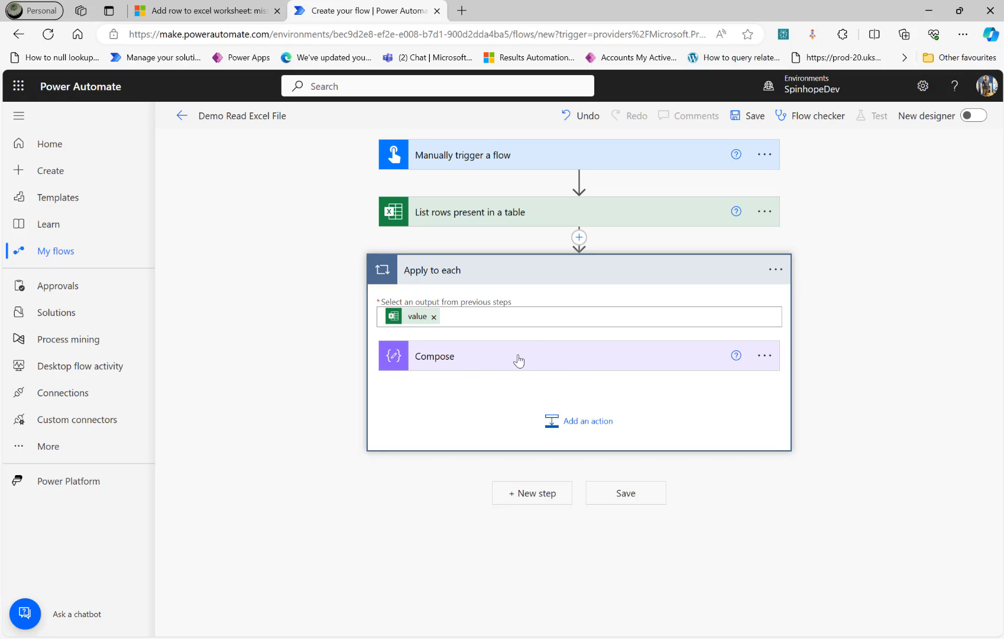
click(518, 359)
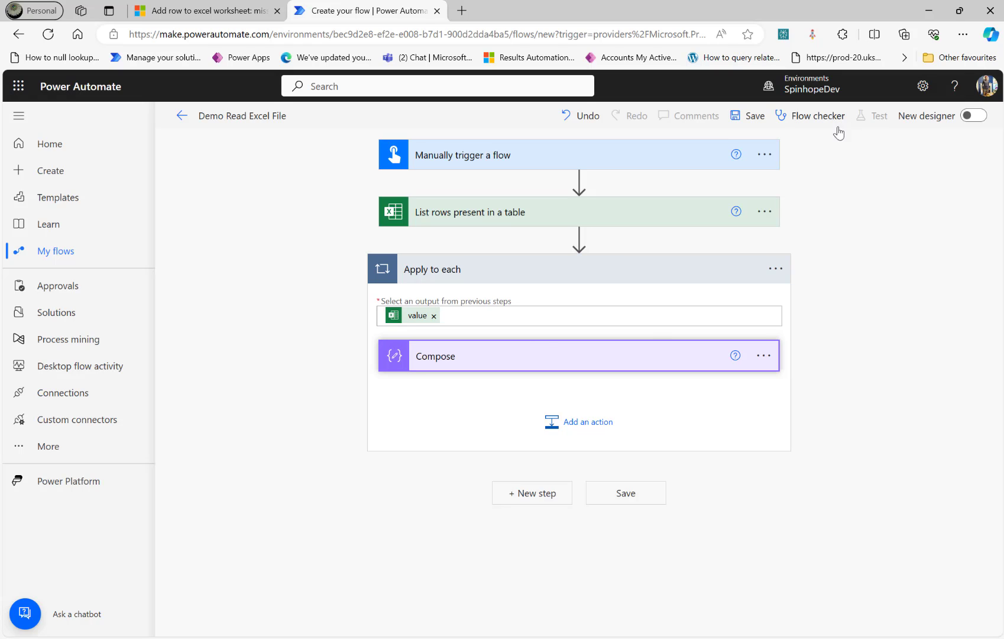
Step: Save and manually test the flow, then expand Apply to each and Compose in the run results
click(755, 116)
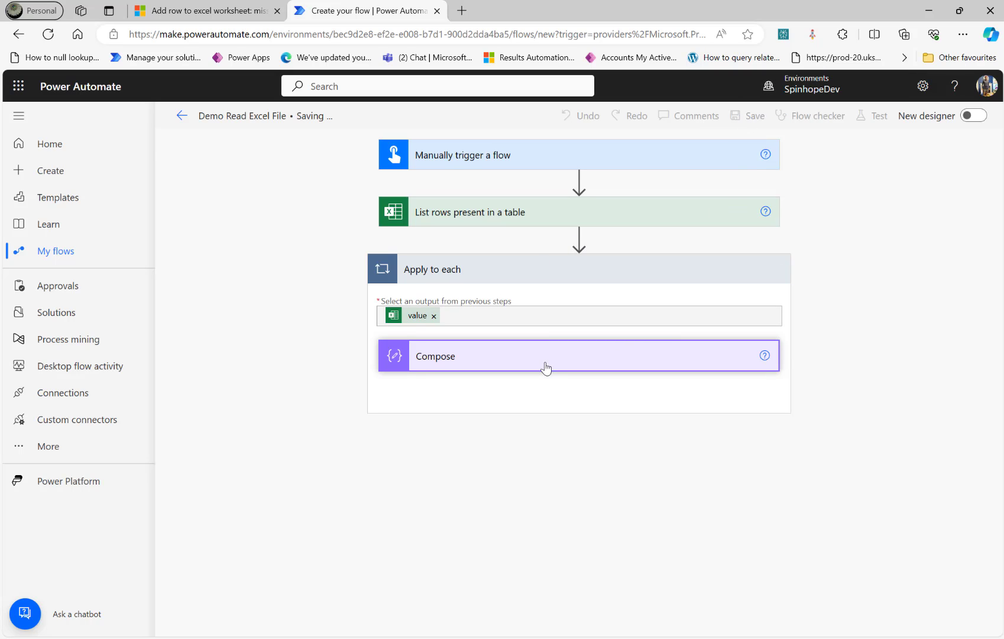
click(872, 116)
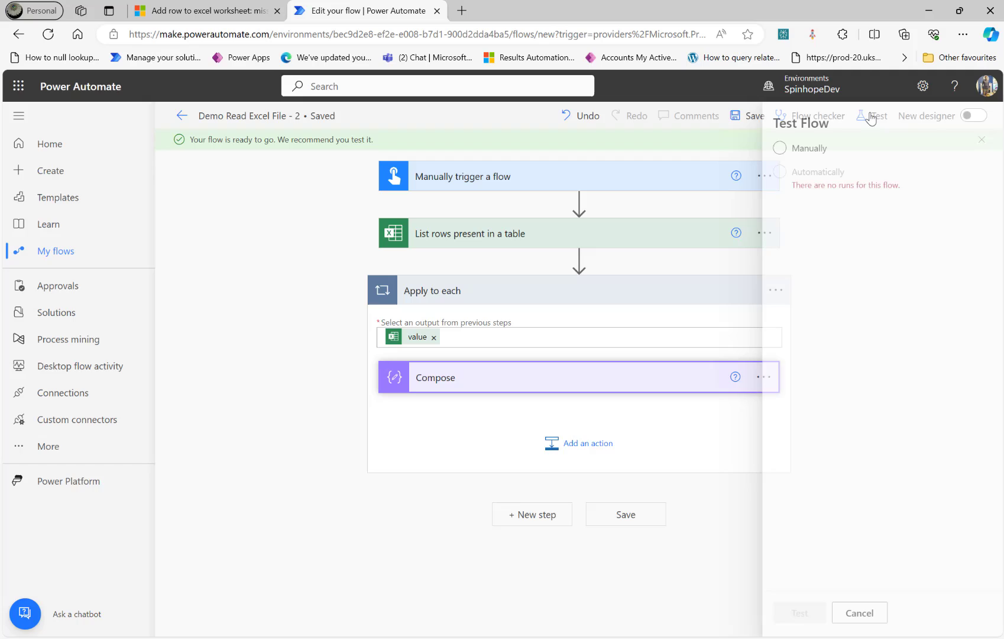
click(780, 152)
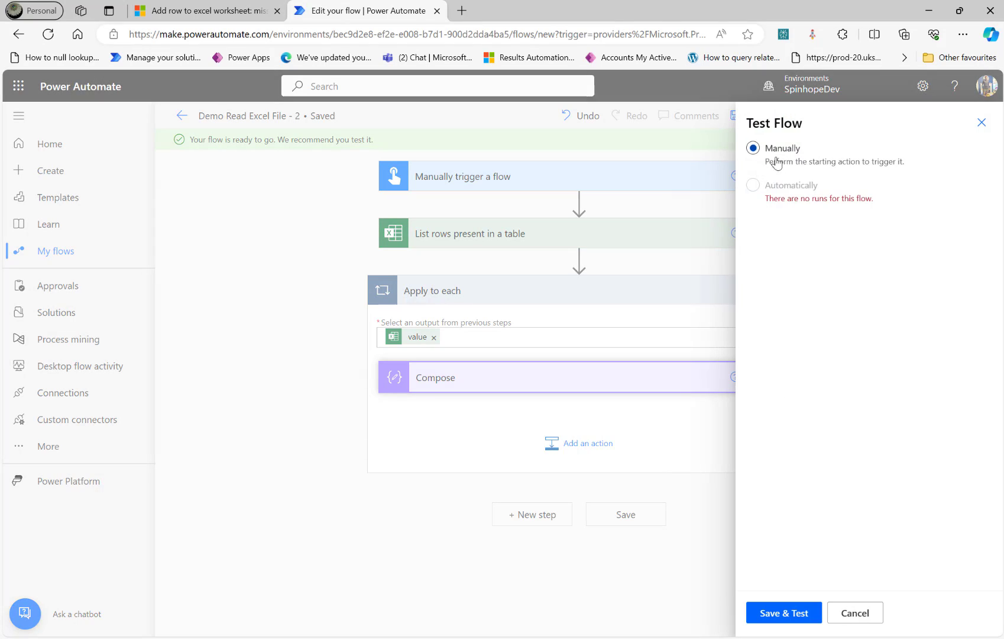
click(781, 613)
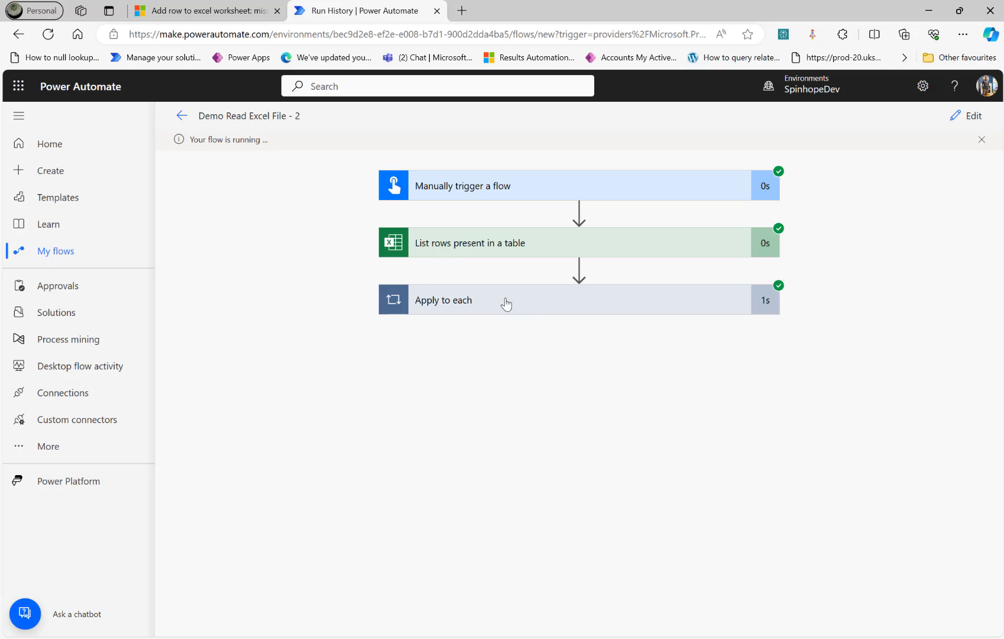
click(503, 301)
click(498, 376)
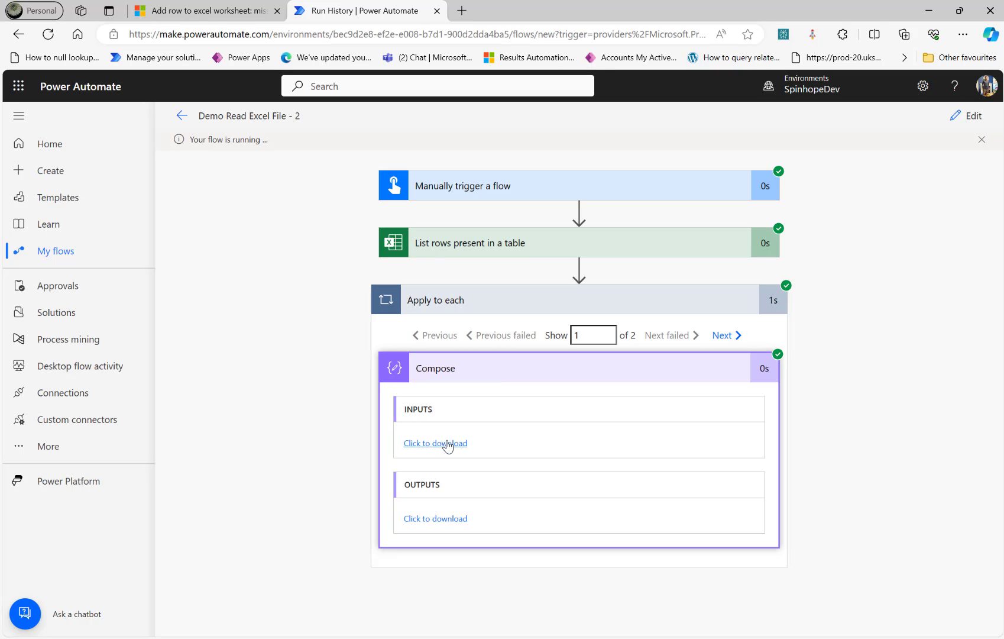
Step: Back in edit mode, insert a Data Operation Select action between List rows and Apply to each
click(963, 116)
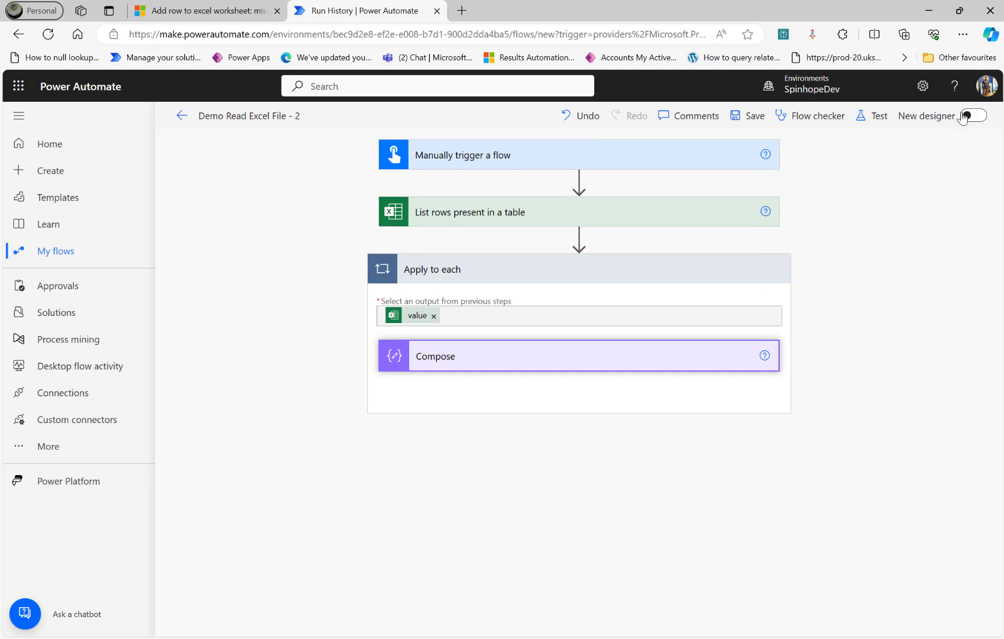
click(579, 238)
click(568, 259)
text(select)
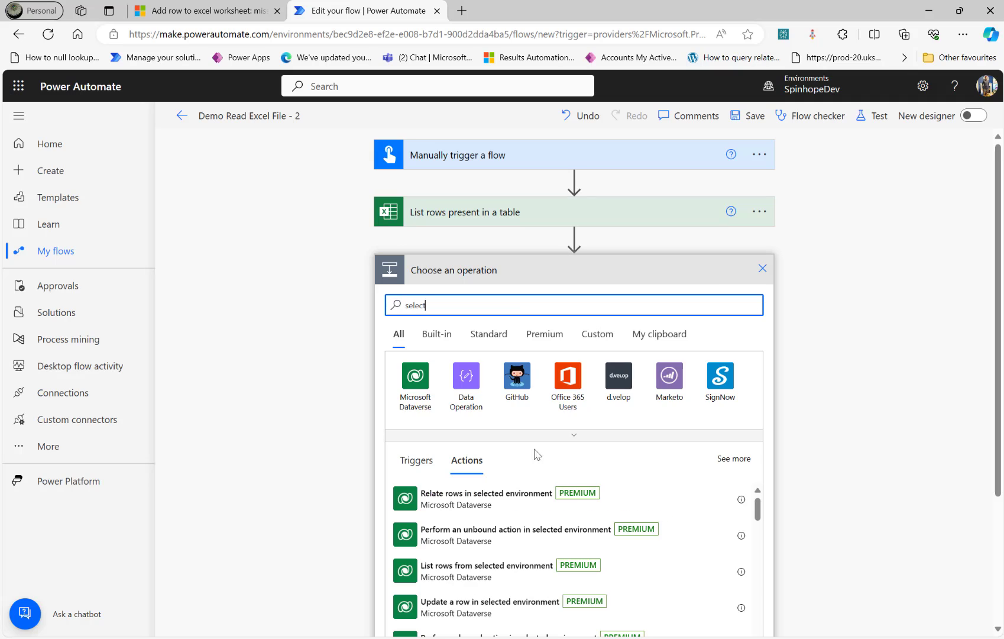
click(462, 383)
text(selec)
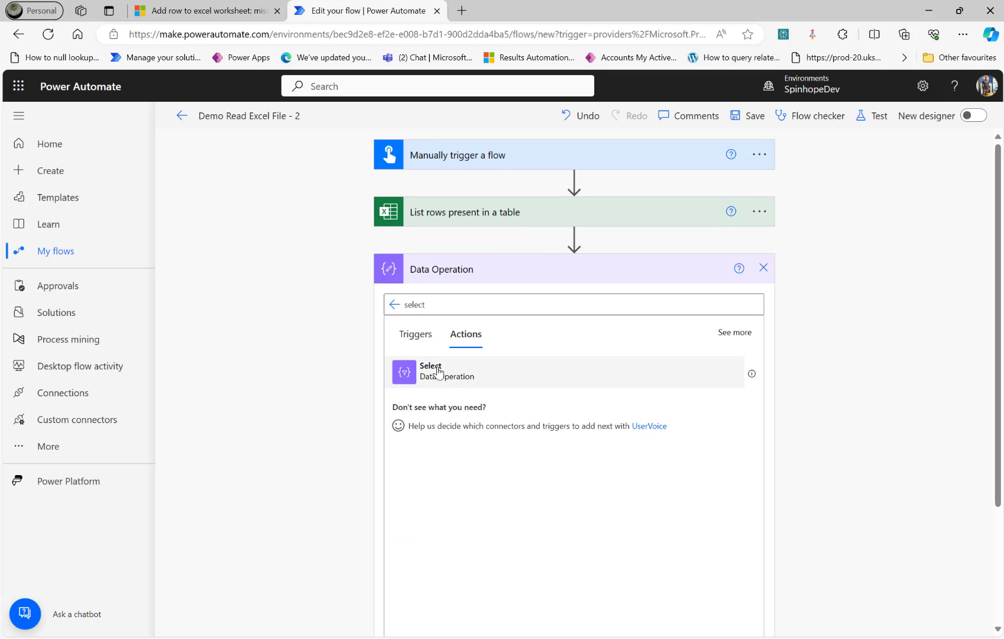
click(438, 372)
Step: Set Select's From to value and map the 'VAV: MFP stampa Lastra/ADF' column in text mode
click(524, 296)
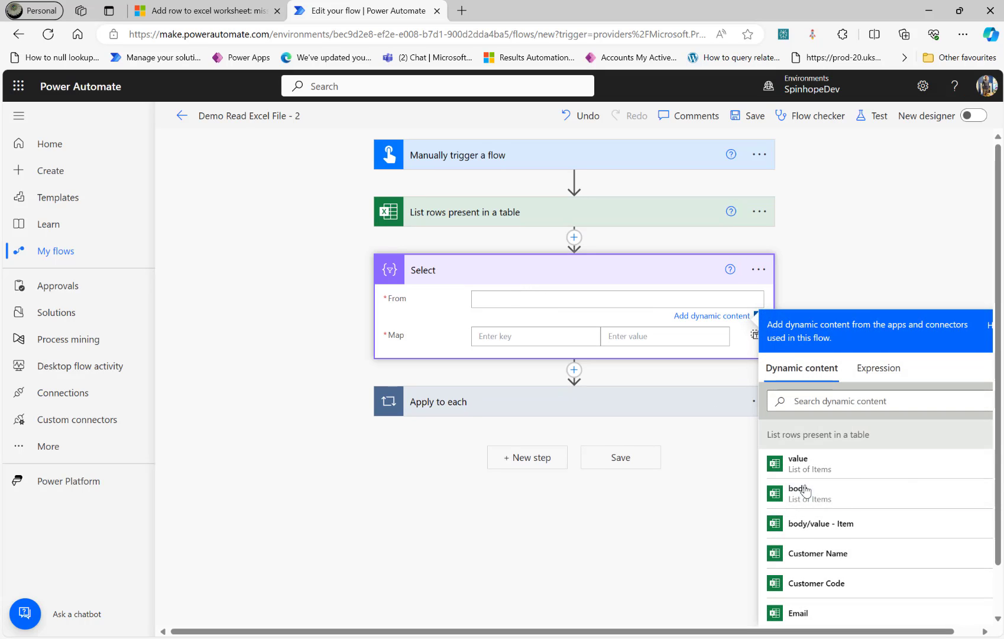
click(811, 467)
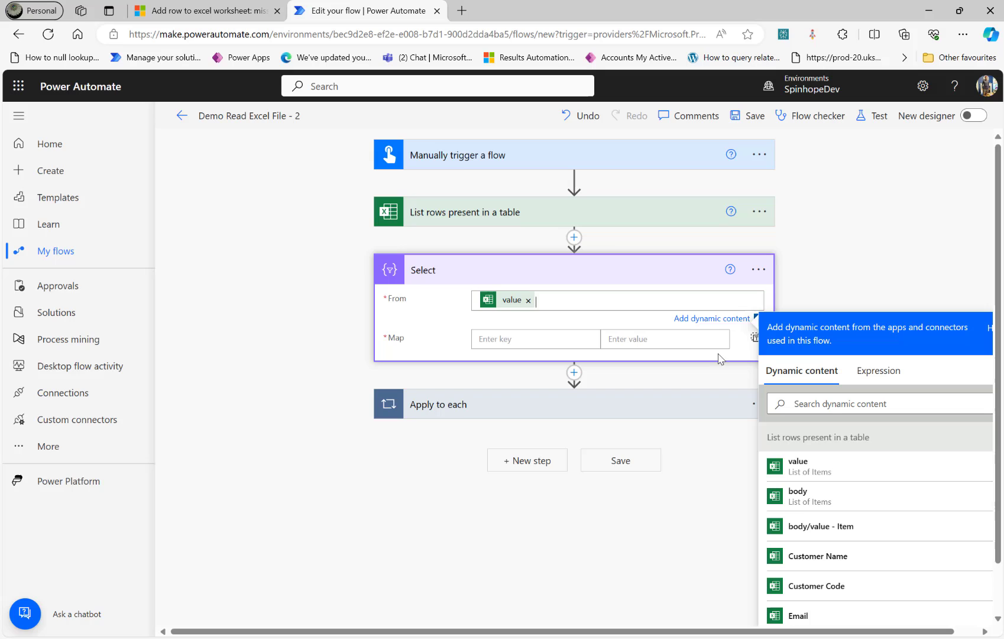
click(754, 336)
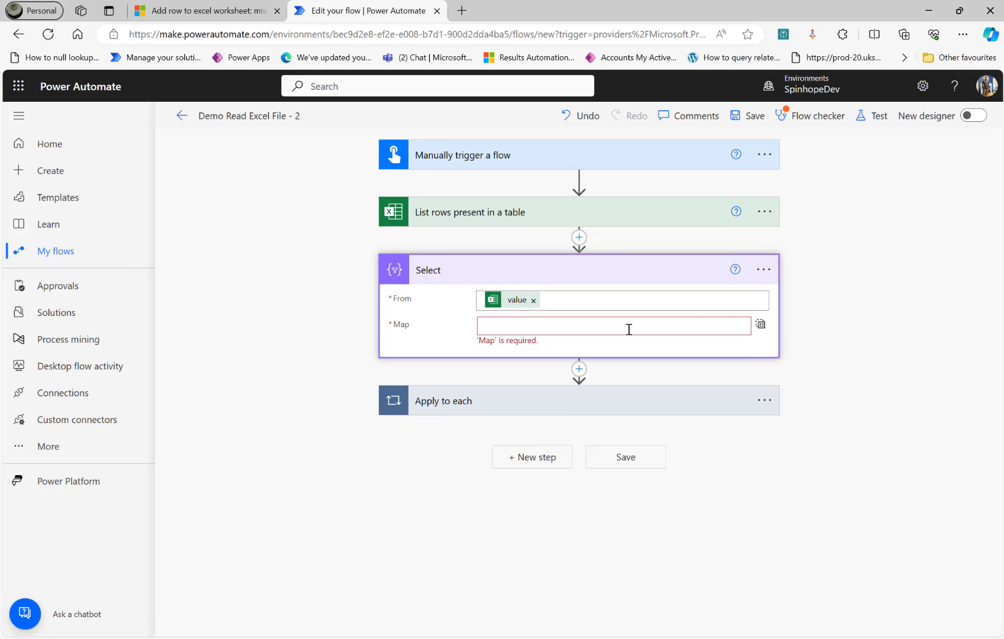
click(629, 329)
scroll(829, 586, down, 3)
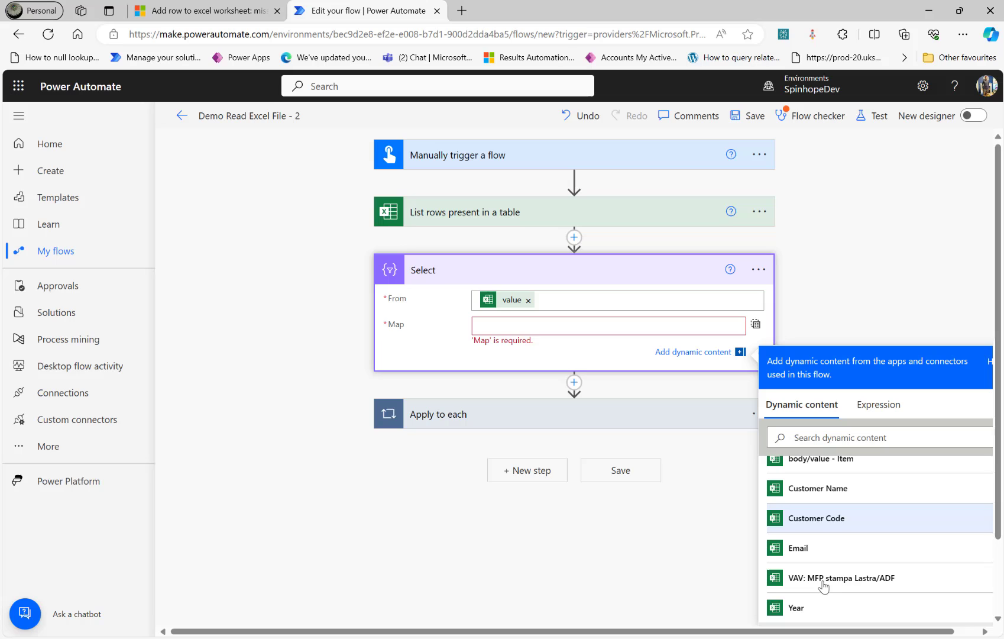
click(826, 583)
Step: Save and test-run the flow
click(875, 118)
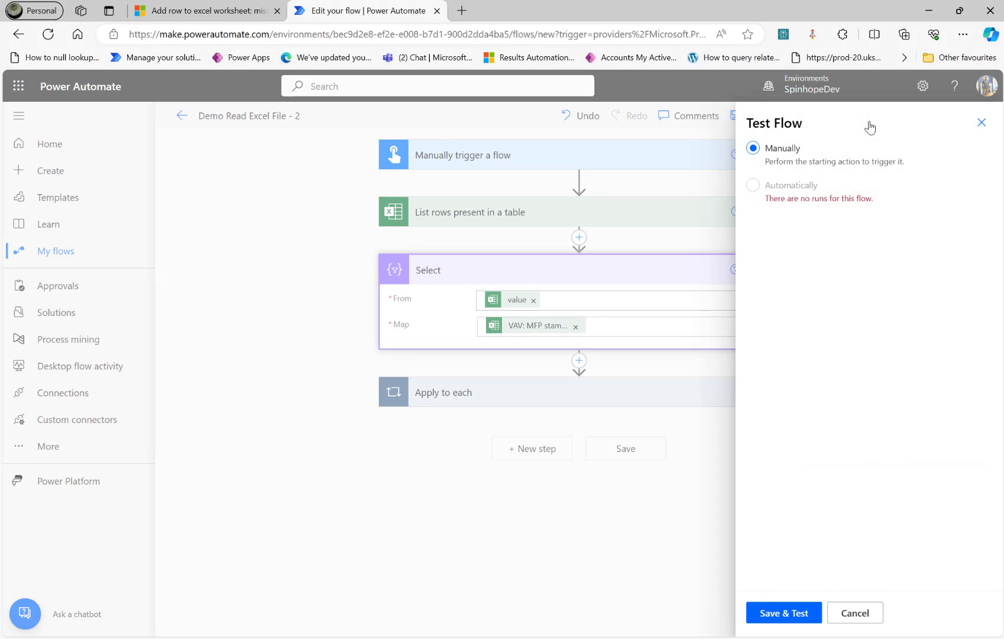
click(787, 614)
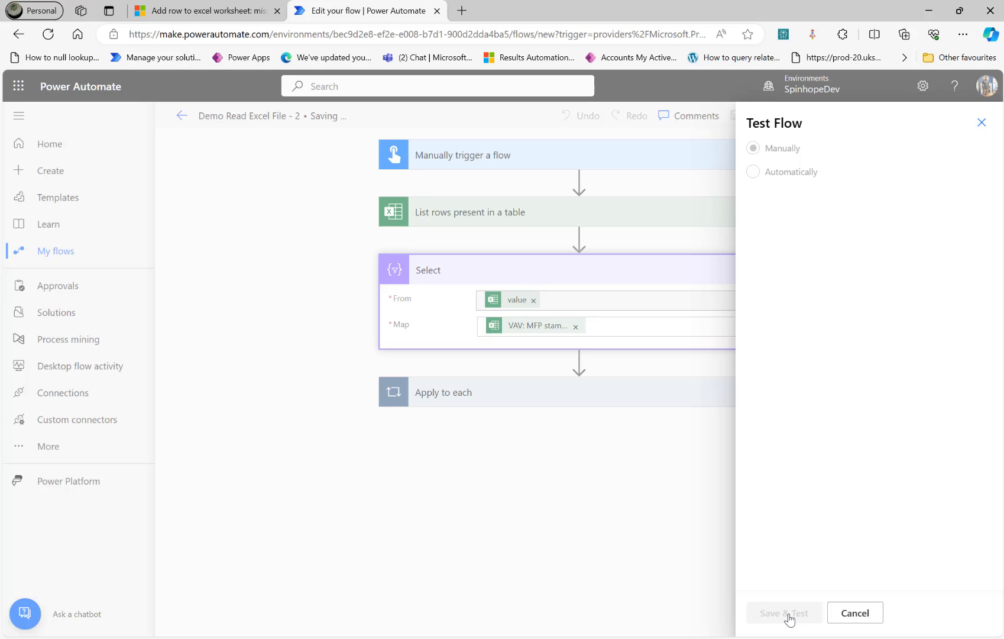
click(817, 616)
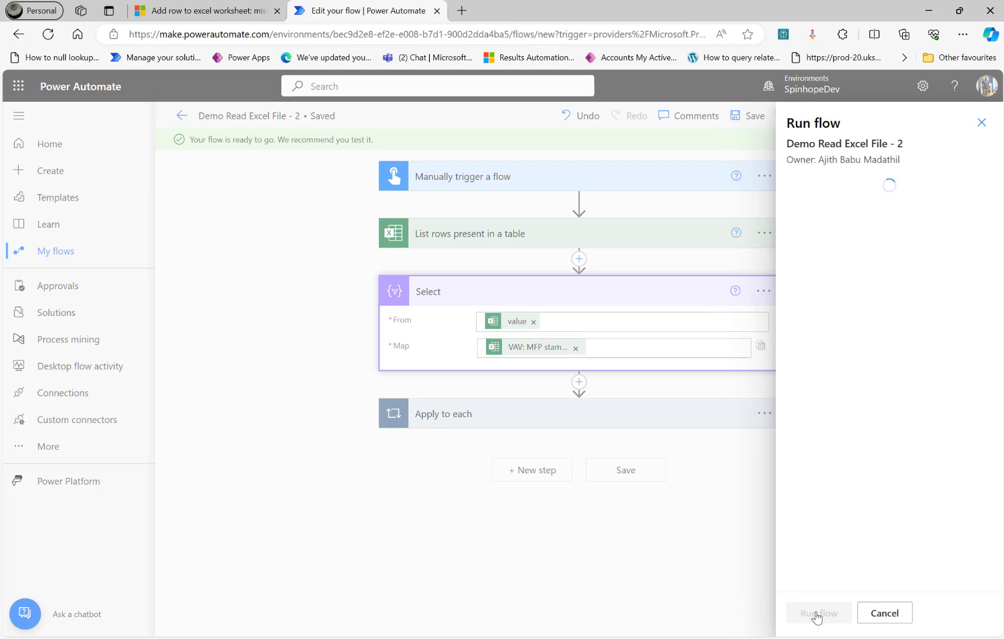
click(815, 614)
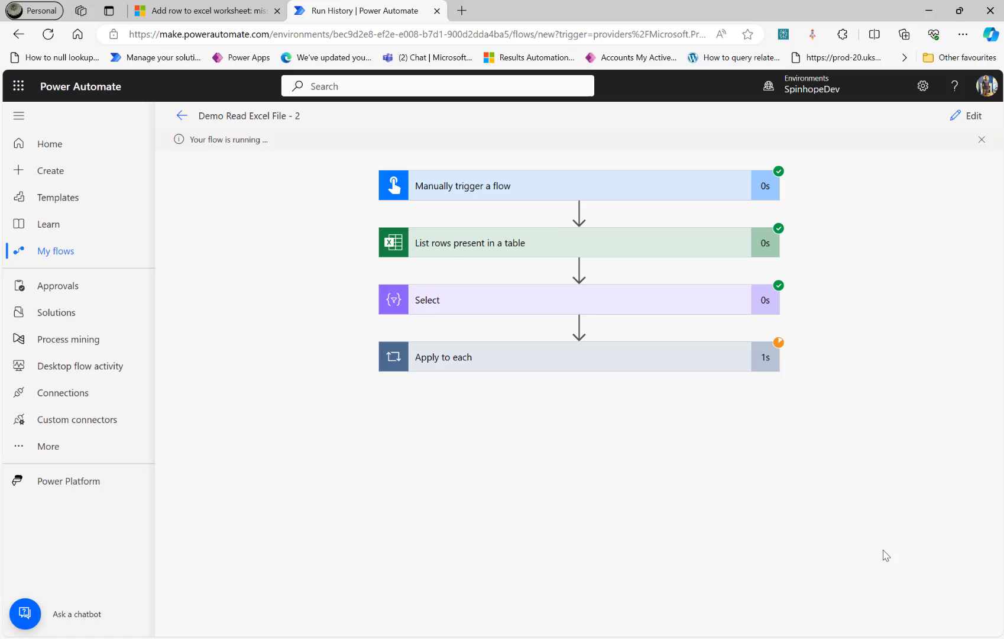
Step: Expand Select's run details and locate the input values 3500 and 5500
click(497, 304)
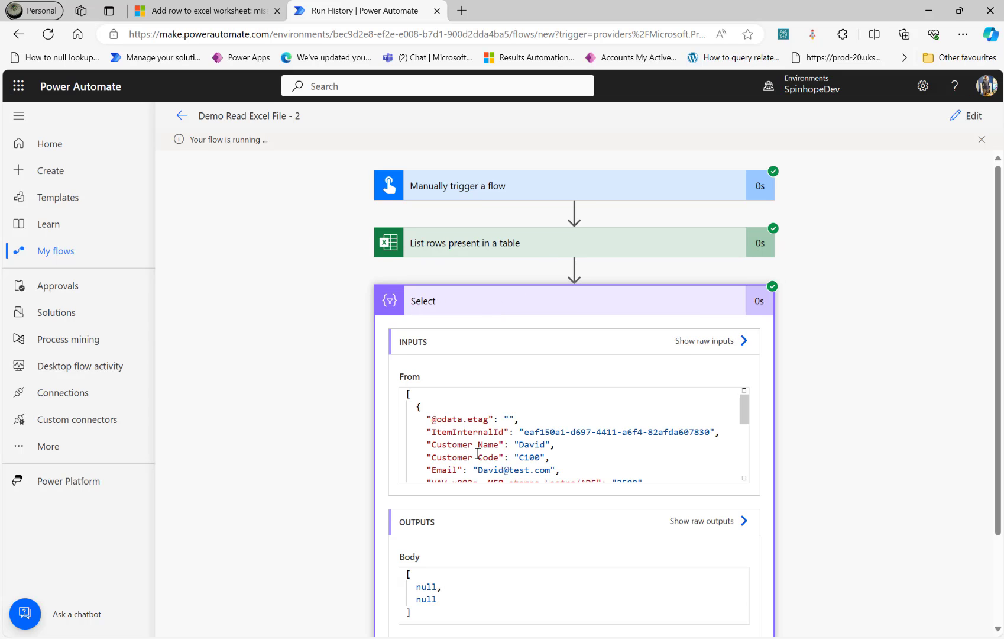
scroll(527, 538, down, 1)
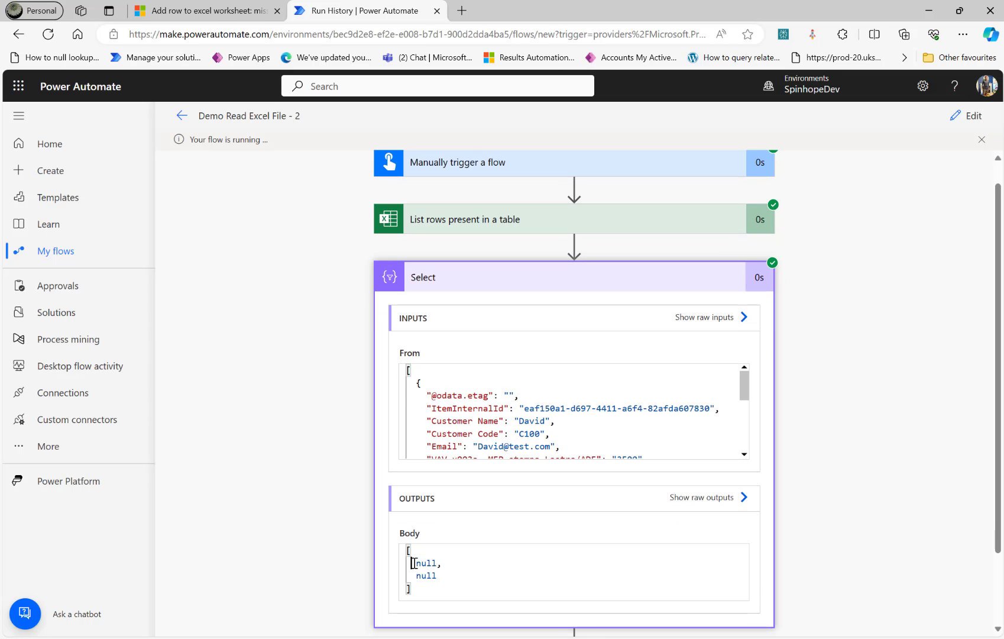
scroll(523, 417, down, 3)
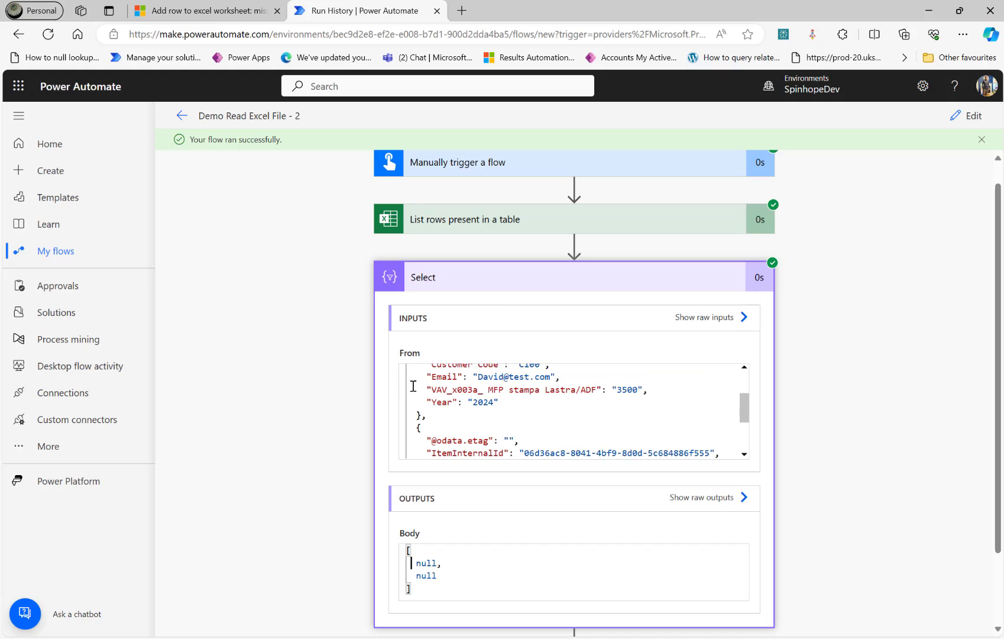
drag(421, 389, 658, 393)
scroll(691, 400, down, 3)
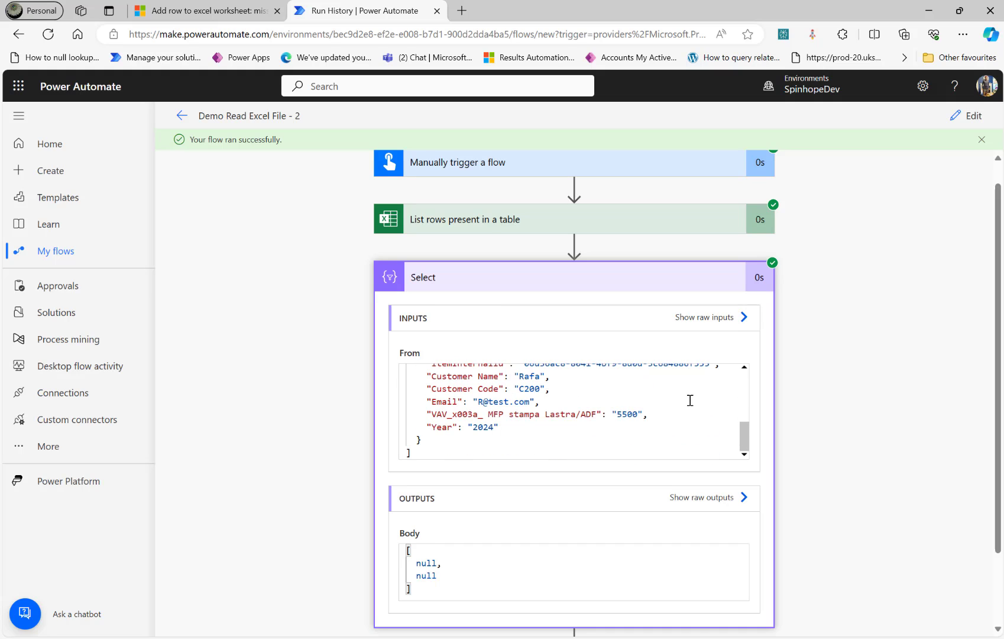
click(656, 415)
Step: Return to the editor and open the code view of the Compose step inside Apply to each
click(964, 116)
click(535, 392)
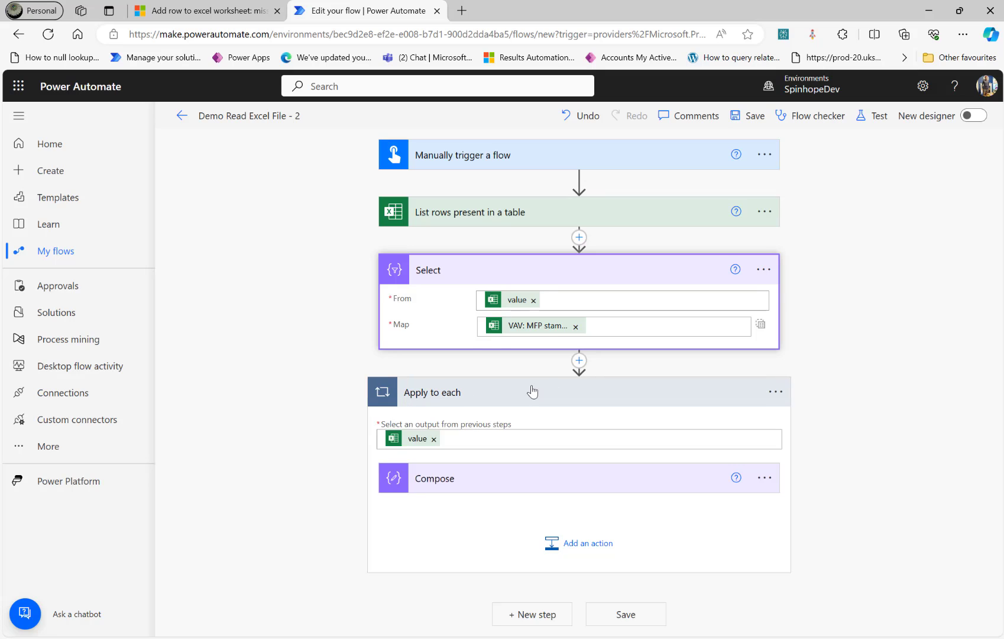
click(765, 477)
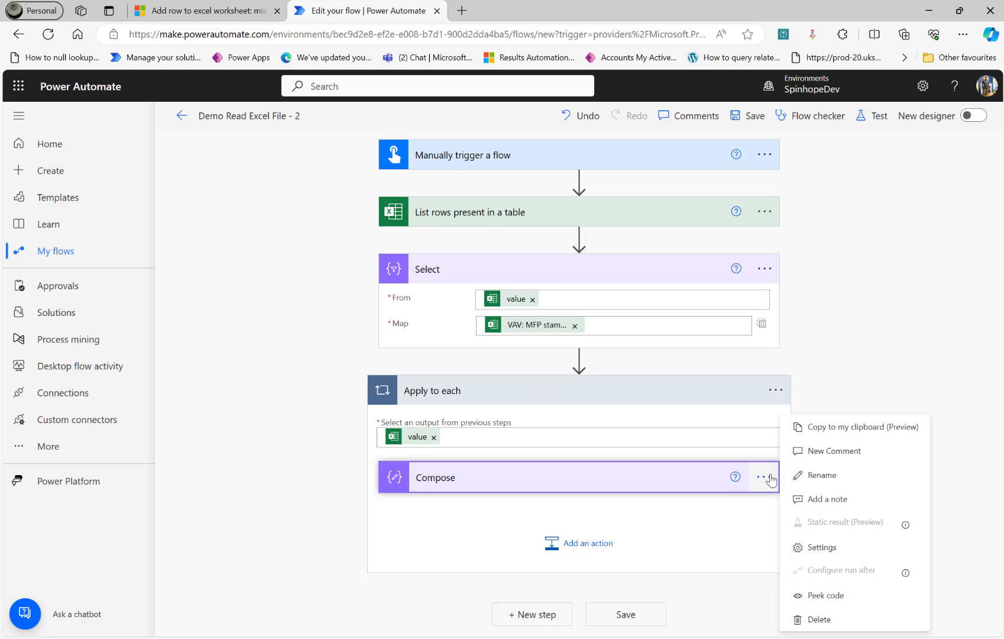
click(834, 372)
click(765, 477)
click(824, 597)
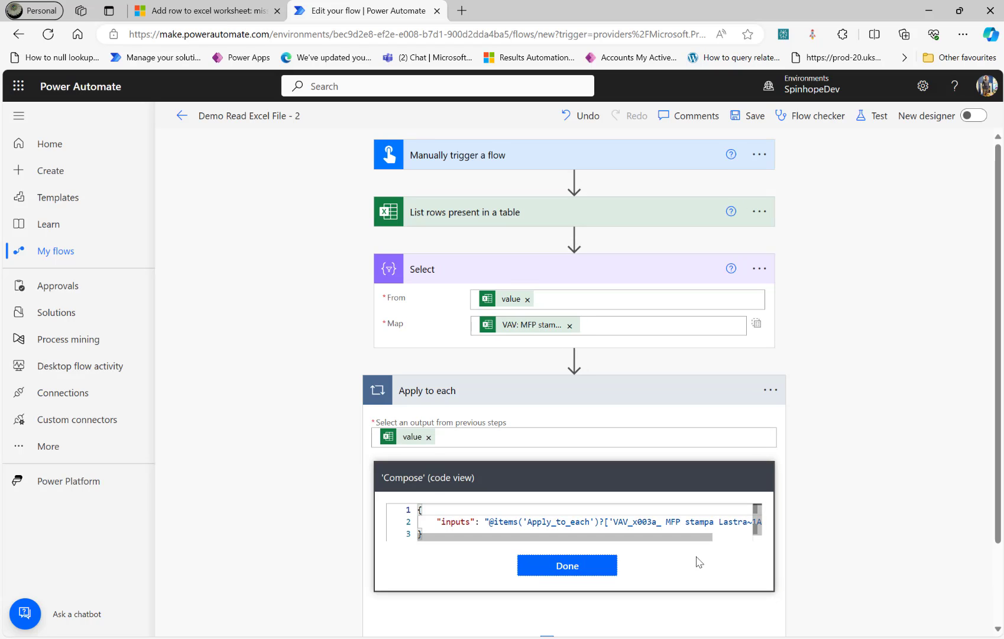
drag(623, 536, 686, 537)
click(704, 523)
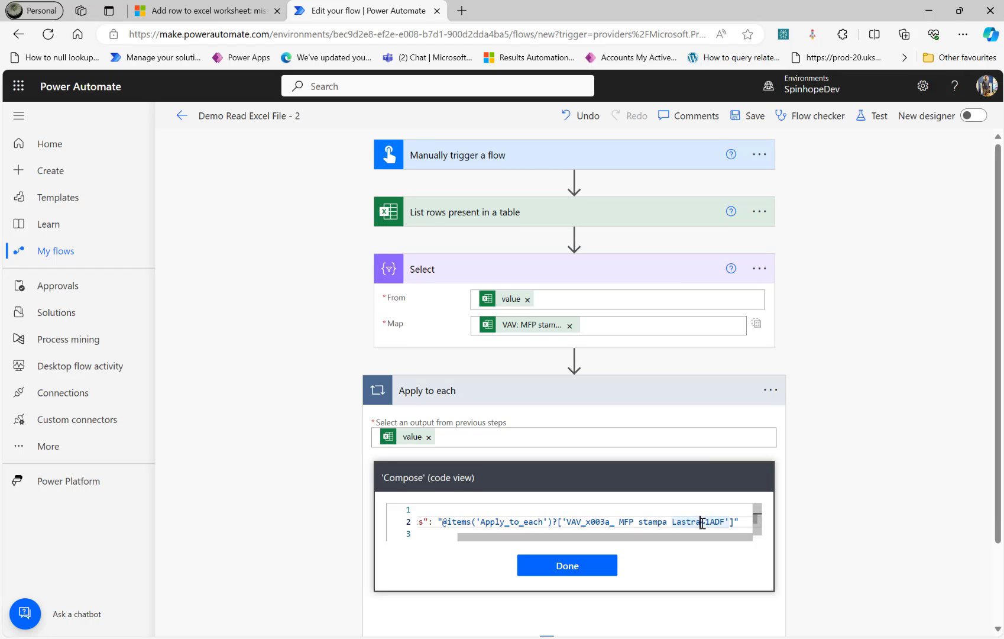
click(703, 522)
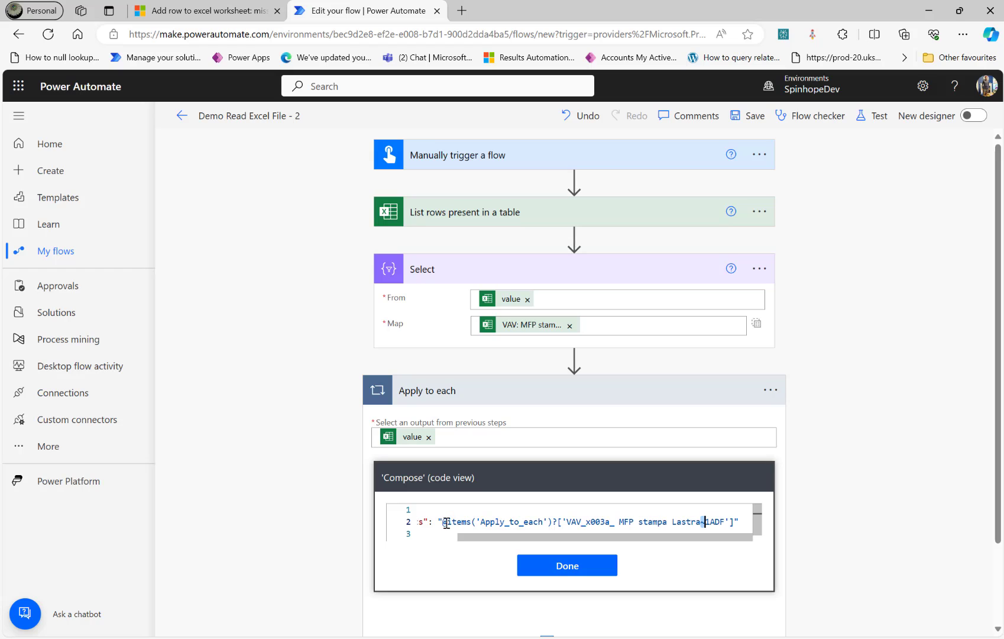
drag(446, 523, 734, 521)
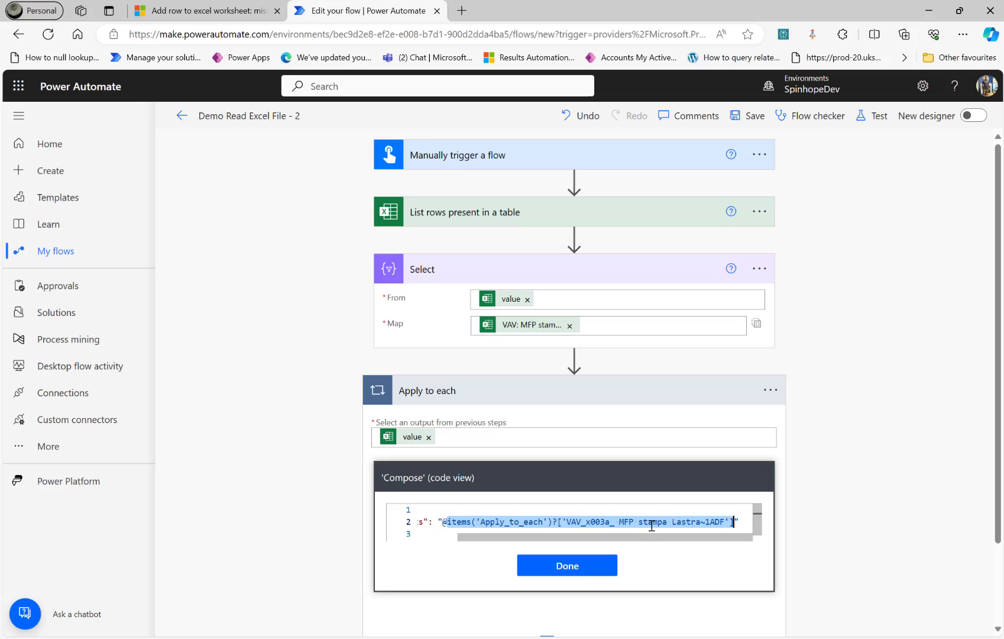
Step: Replace the Compose token with the pasted items() expression, changing '~' to '/', then view the forum post
click(584, 566)
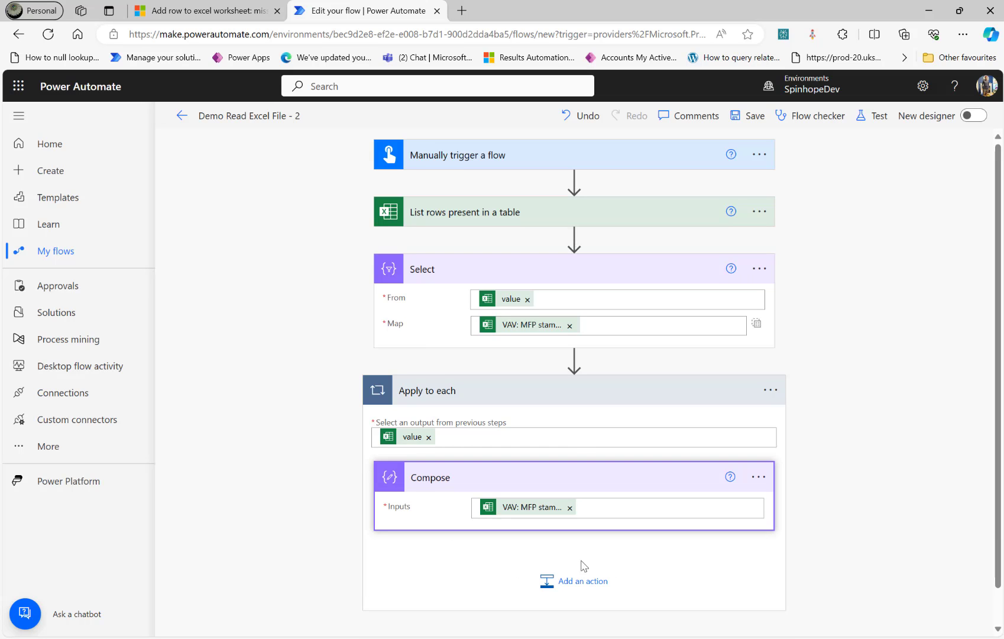
click(570, 508)
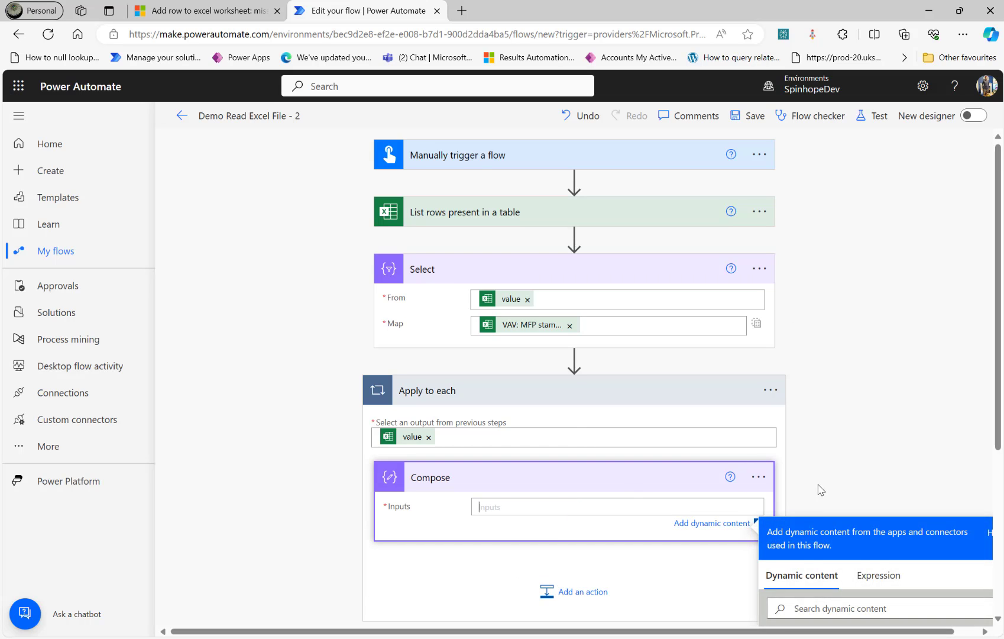
click(866, 420)
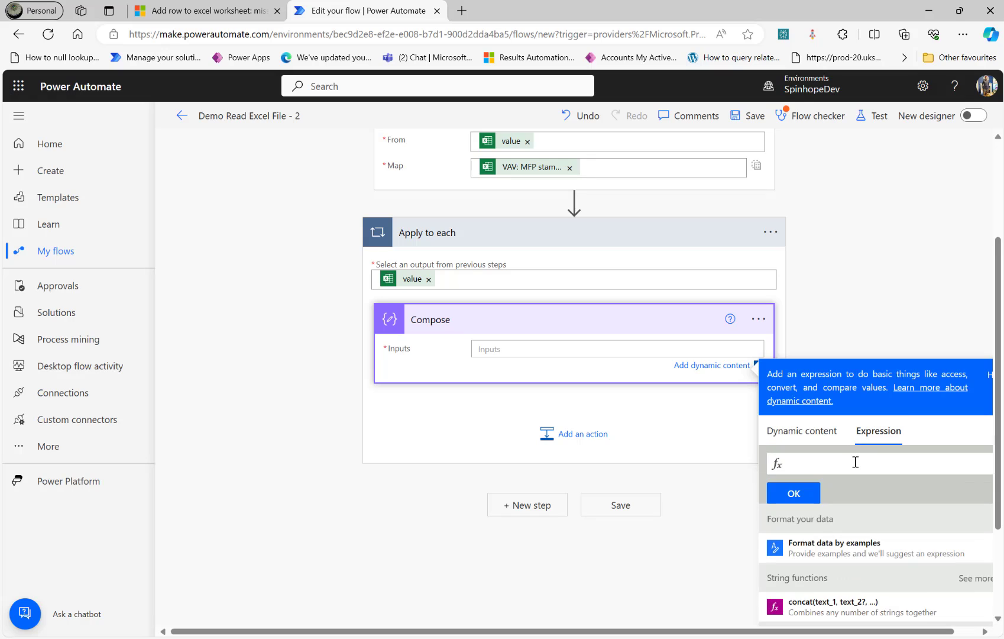
key(ctrl+v)
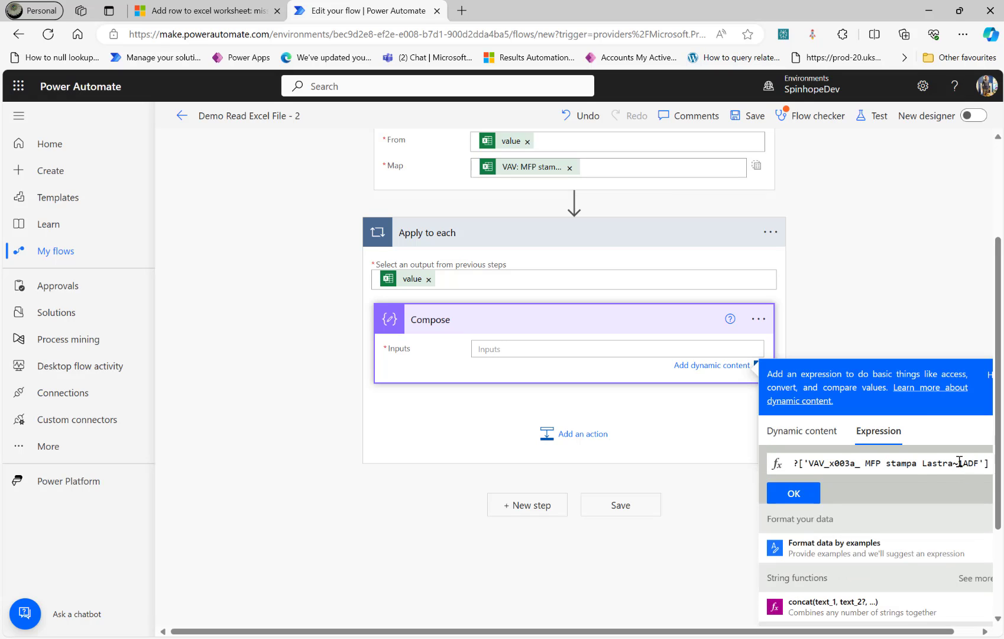
click(953, 463)
key(Delete)
text(/)
click(794, 493)
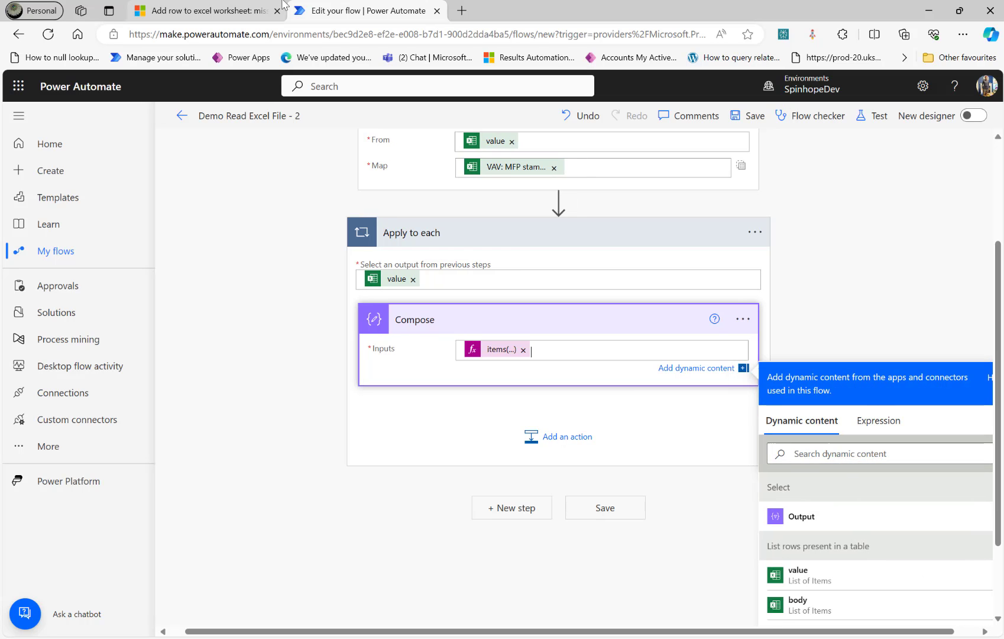
click(223, 14)
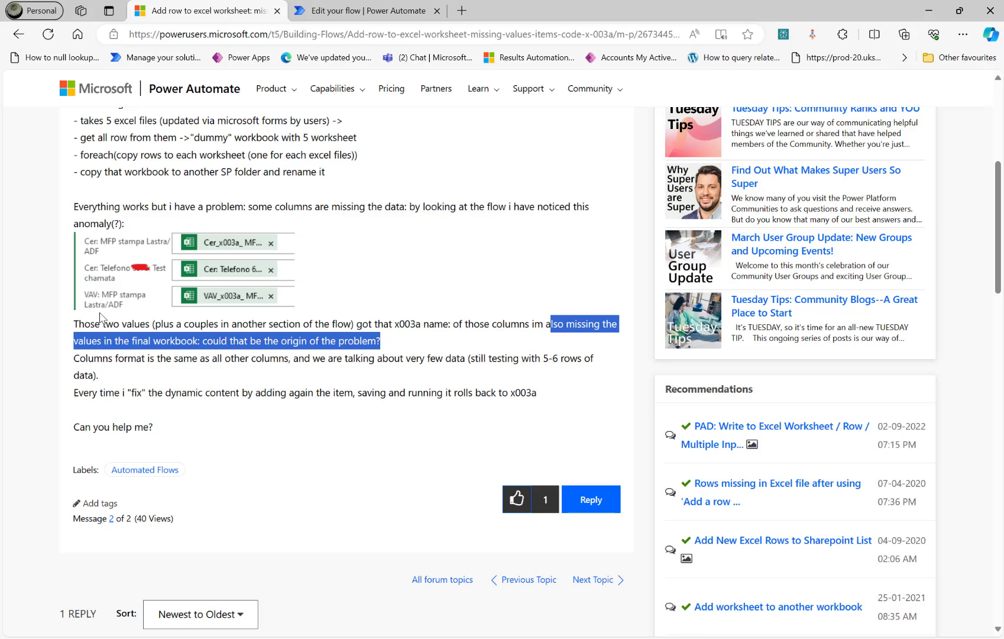
Step: Back in the flow editor, scroll to the top and select the items(...) token in Compose inputs
click(351, 16)
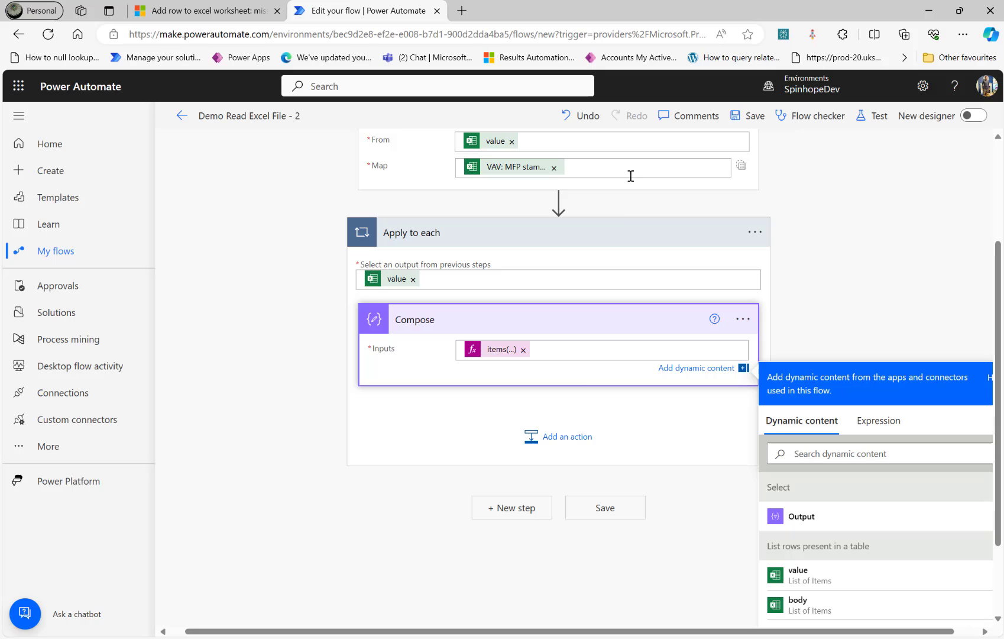
scroll(631, 175, up, 3)
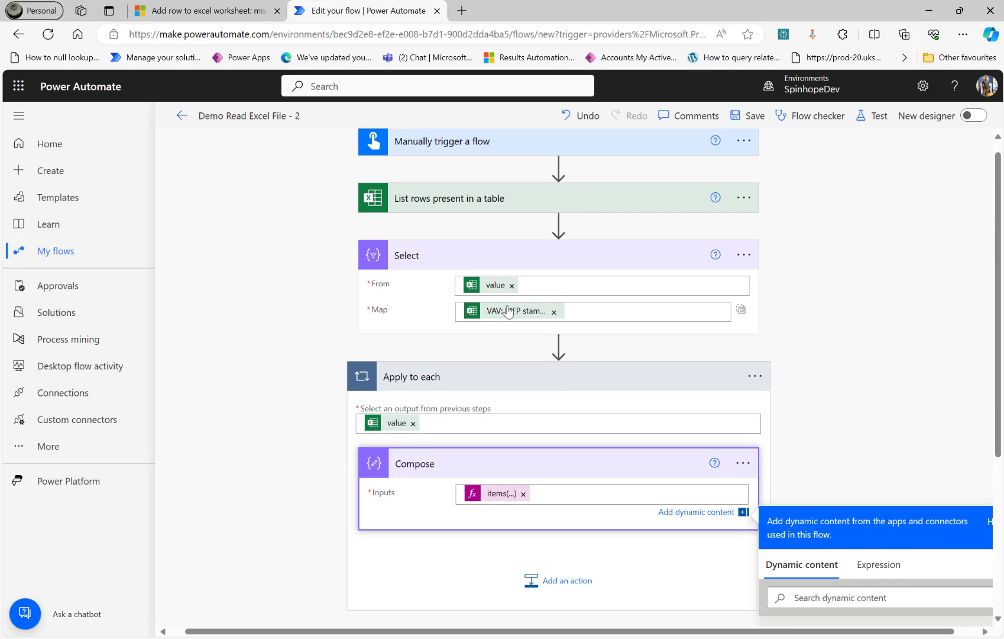
drag(556, 494, 385, 493)
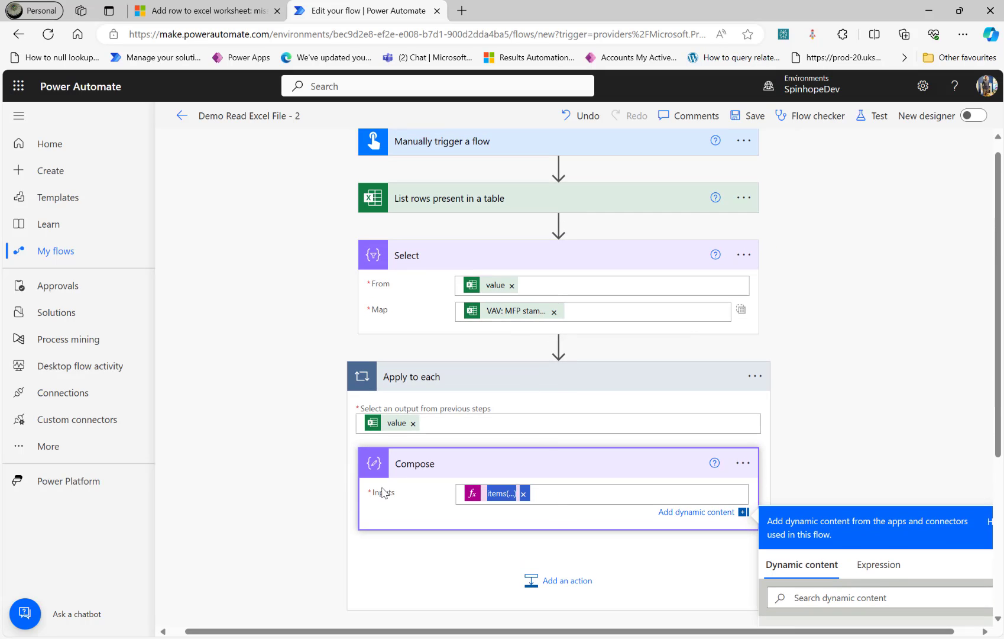
Step: Remove the column token from Select's Map and begin rewriting the raw text as item()
click(556, 317)
click(555, 298)
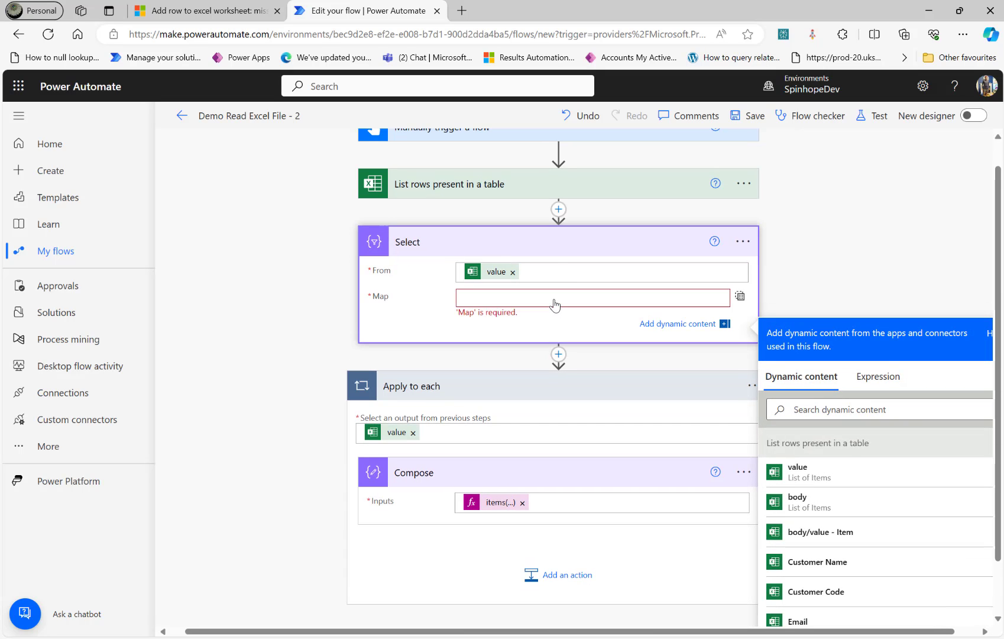
key(ctrl+a)
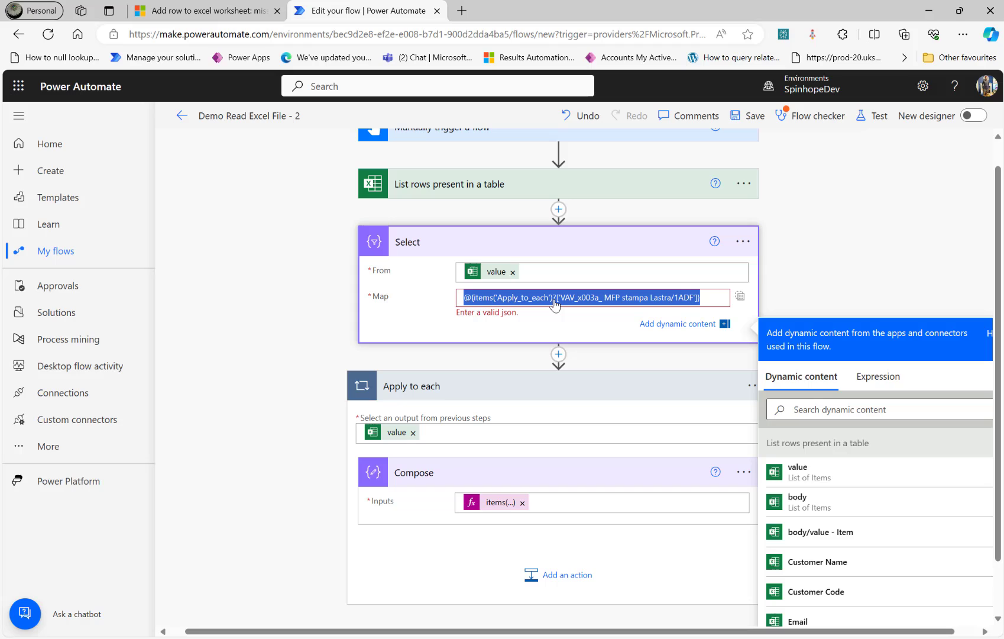
key(Home)
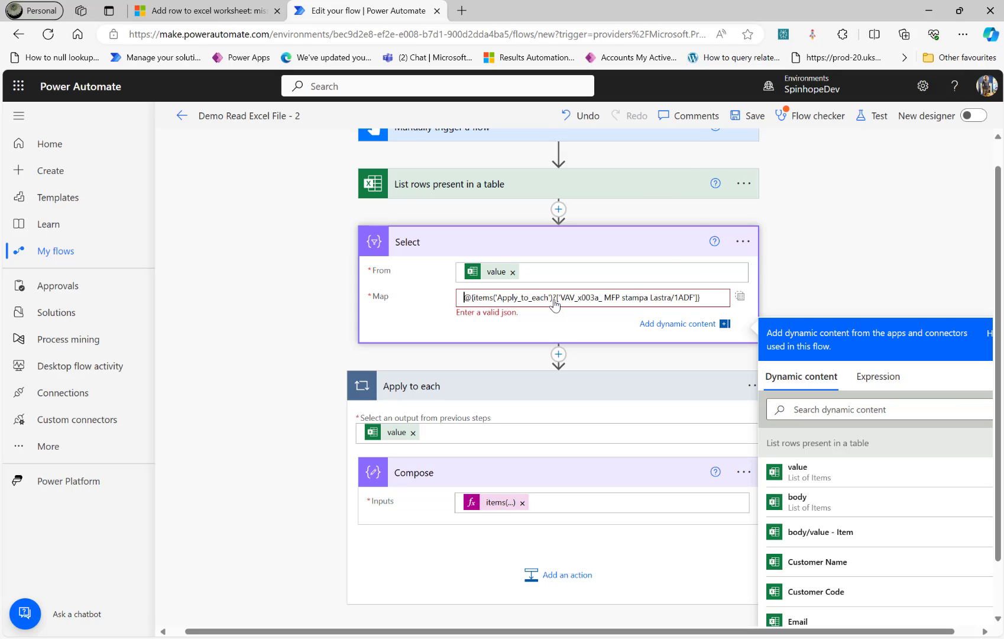
key(Delete)
key(Delete)
key(Delete)
key(Delete)
key(Delete)
key(Delete)
key(Delete)
key(Delete)
key(Delete)
key(Delete)
key(Delete)
key(Delete)
key(Delete)
key(Delete)
key(Delete)
key(Delete)
key(Delete)
key(Delete)
key(Delete)
key(Delete)
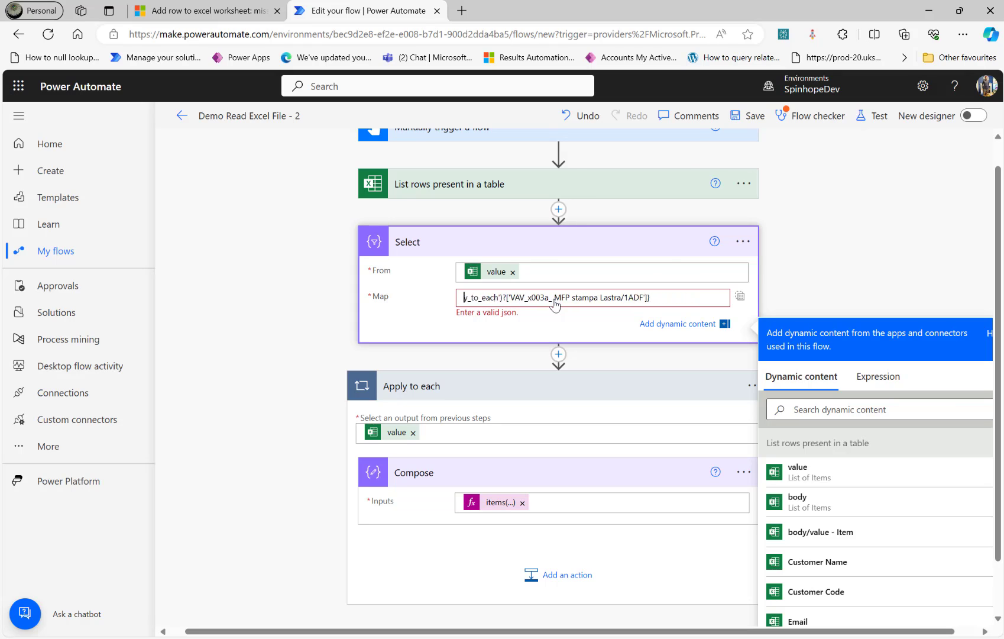
key(Delete)
key(Delete)
key(Delete)
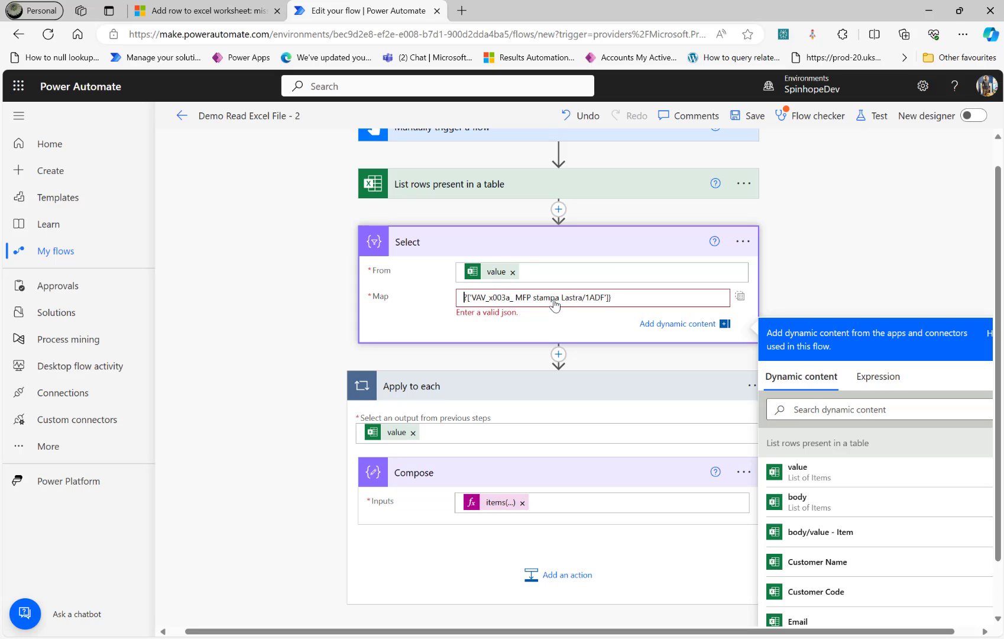
text(item())
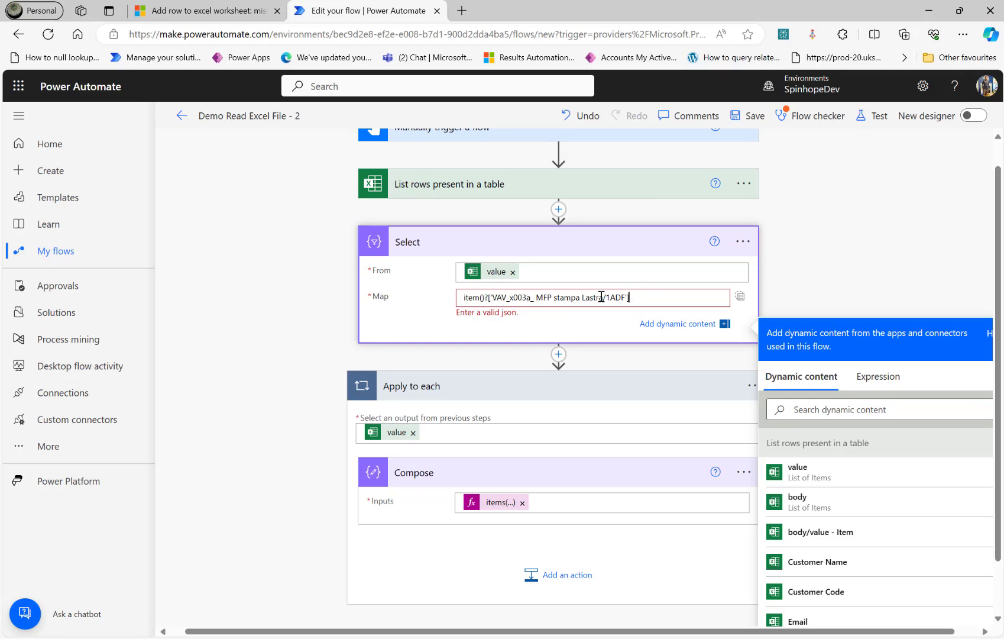
Step: Clear the Map field and enter item() as an expression instead
key(ctrl+a)
key(BackSpace)
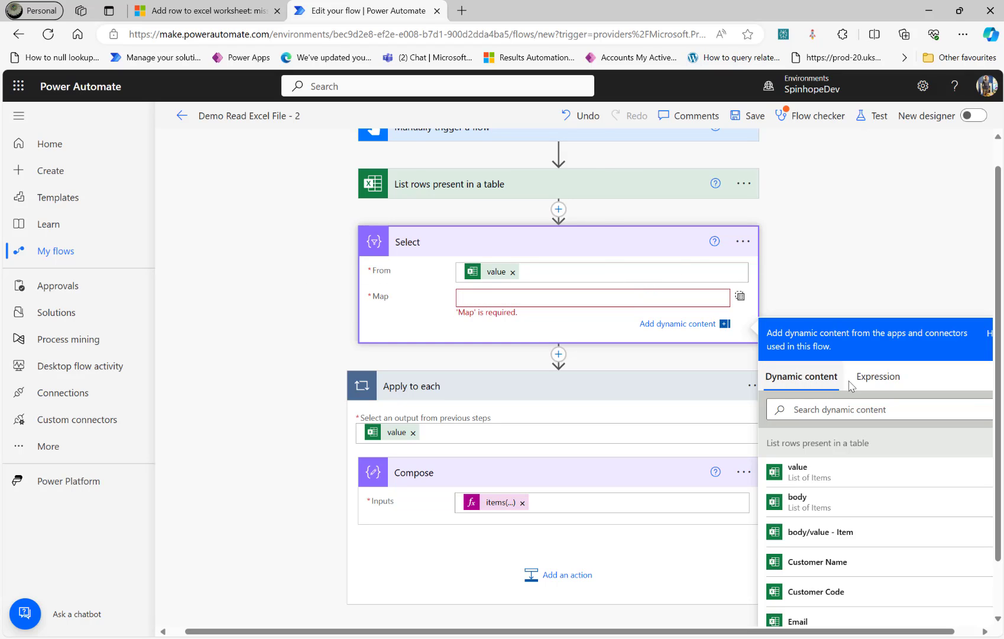
click(878, 376)
text(item())
click(793, 452)
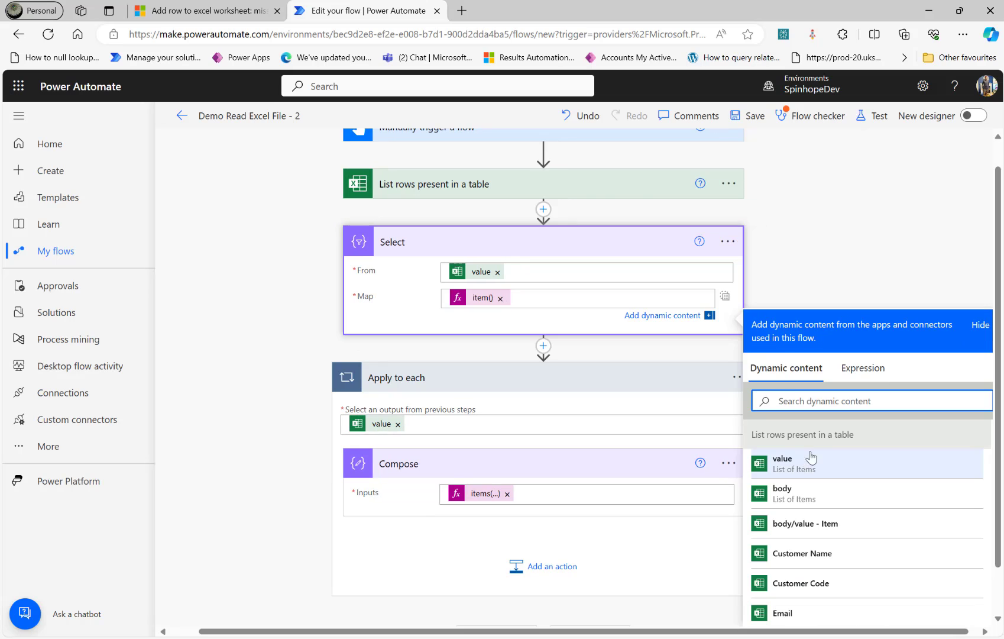
Step: Save the flow and run a manual test
click(869, 116)
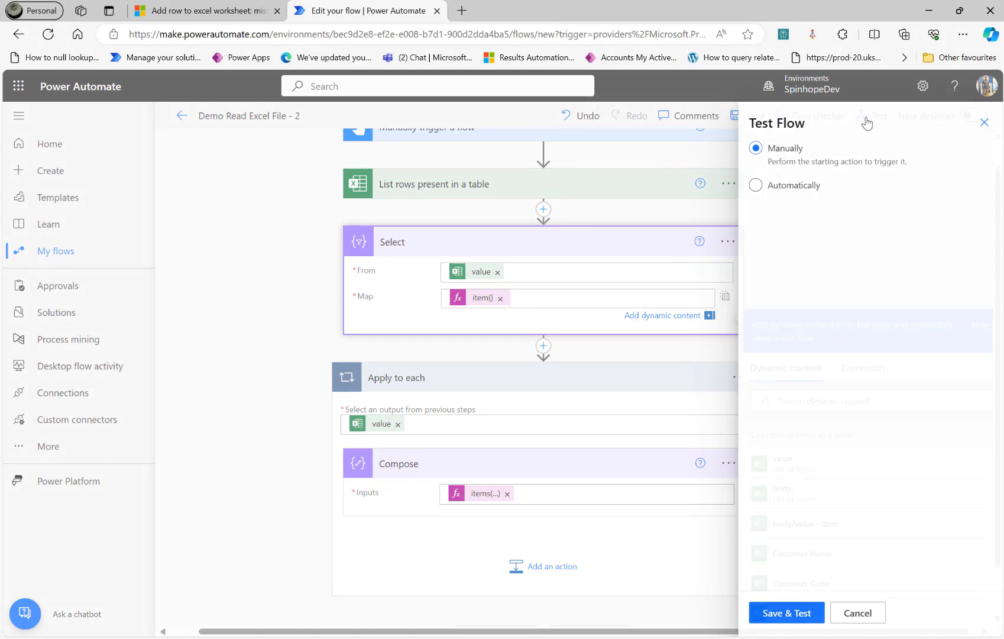
click(793, 617)
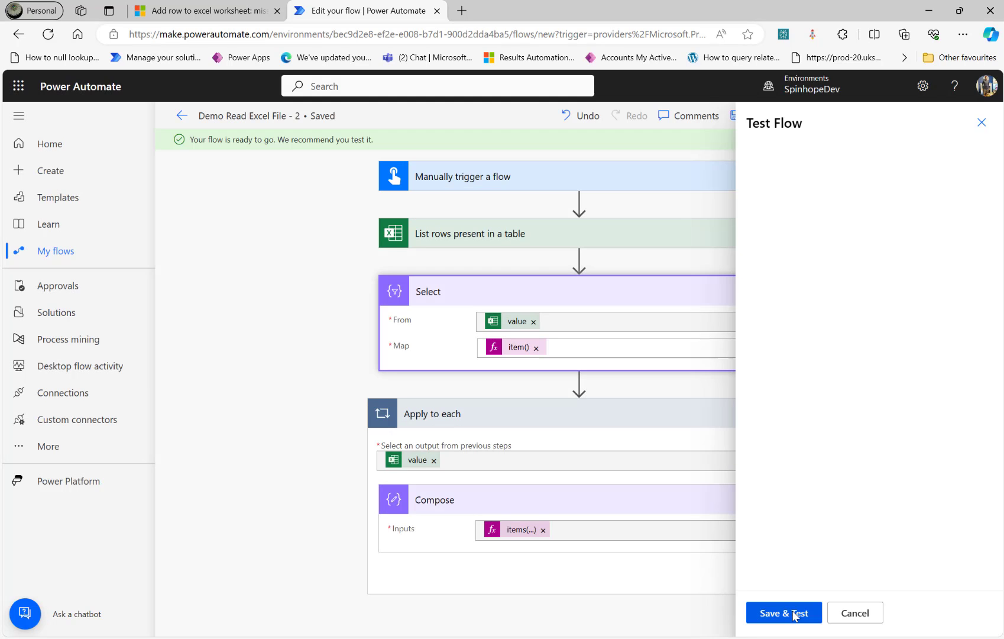
click(832, 615)
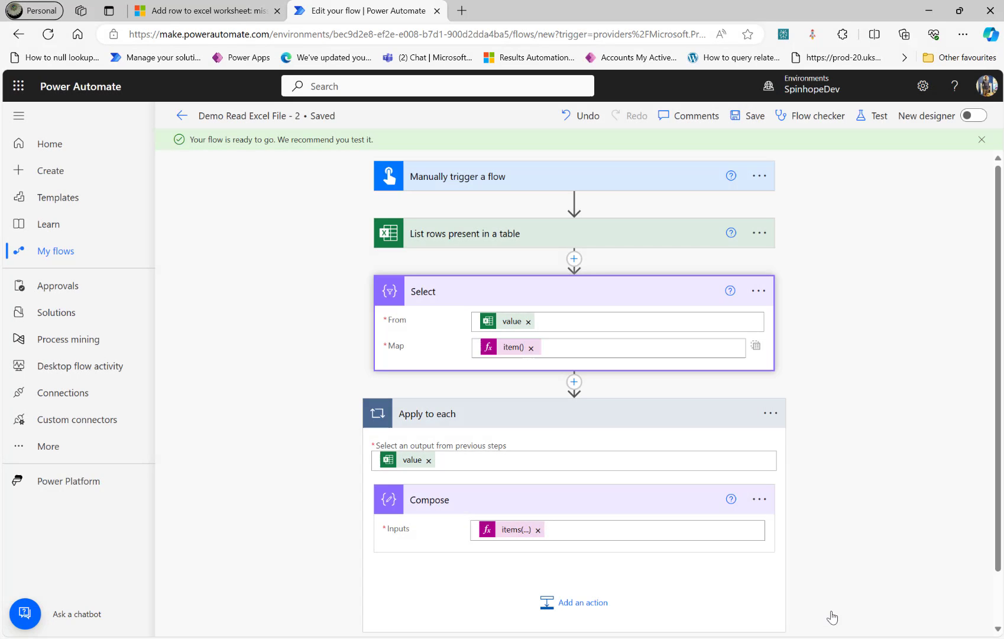
Step: Inspect the run's Select, Apply to each and Compose results, which still show null outputs
click(494, 303)
scroll(277, 441, down, 2)
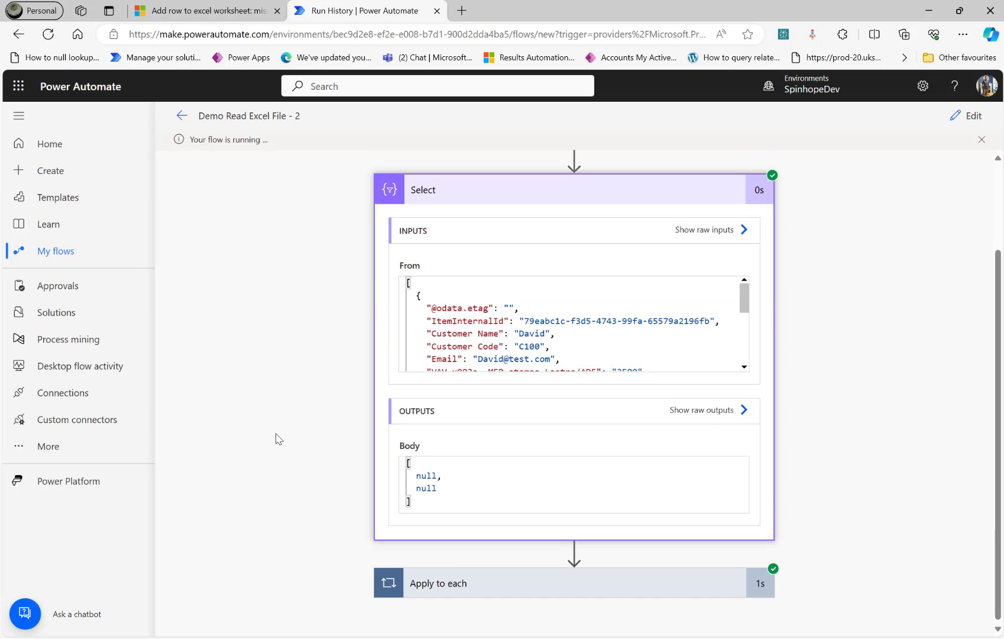
click(468, 585)
scroll(426, 576, down, 2)
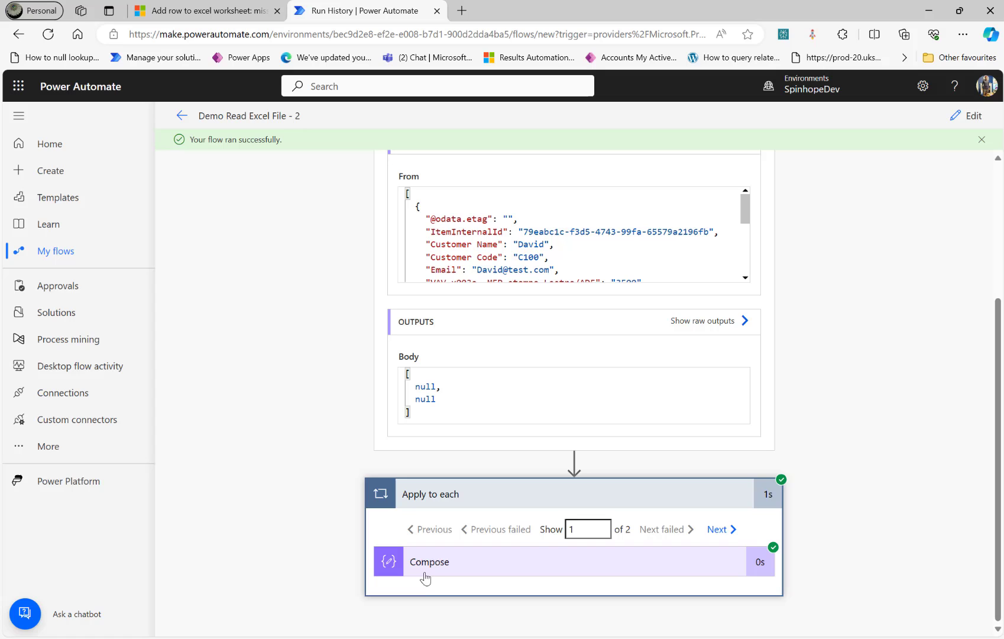
click(426, 578)
scroll(340, 527, down, 3)
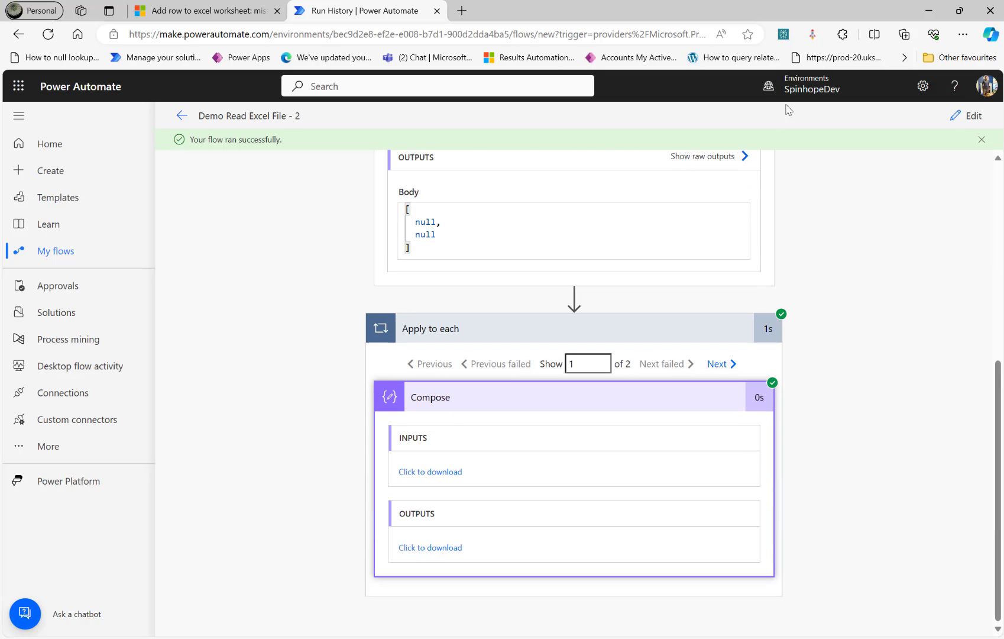
Step: In edit mode, delete the stray '1' after 'Lastra/' in the Compose expression and update it
click(958, 117)
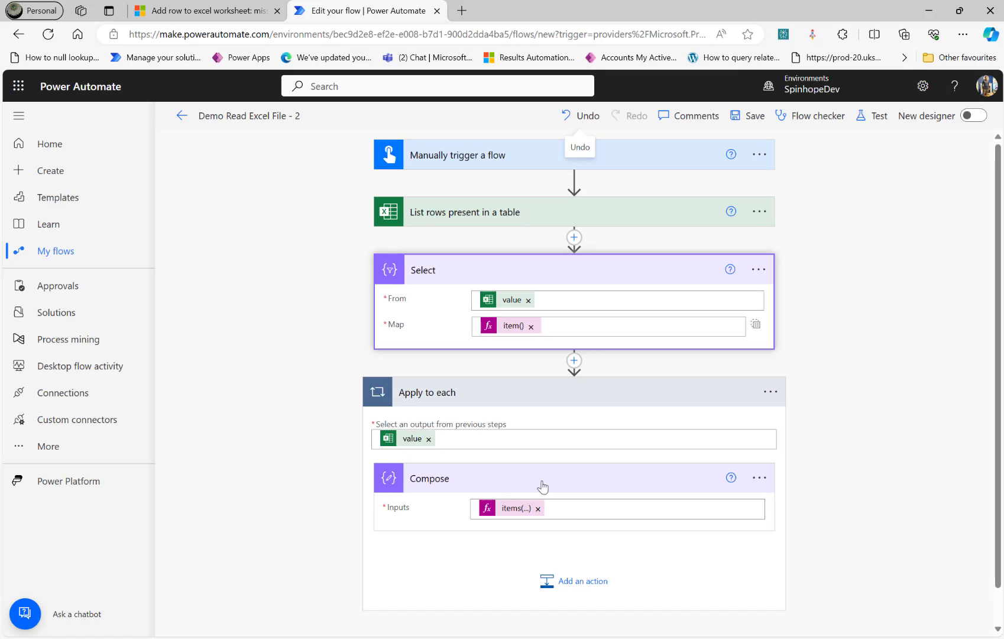
click(503, 510)
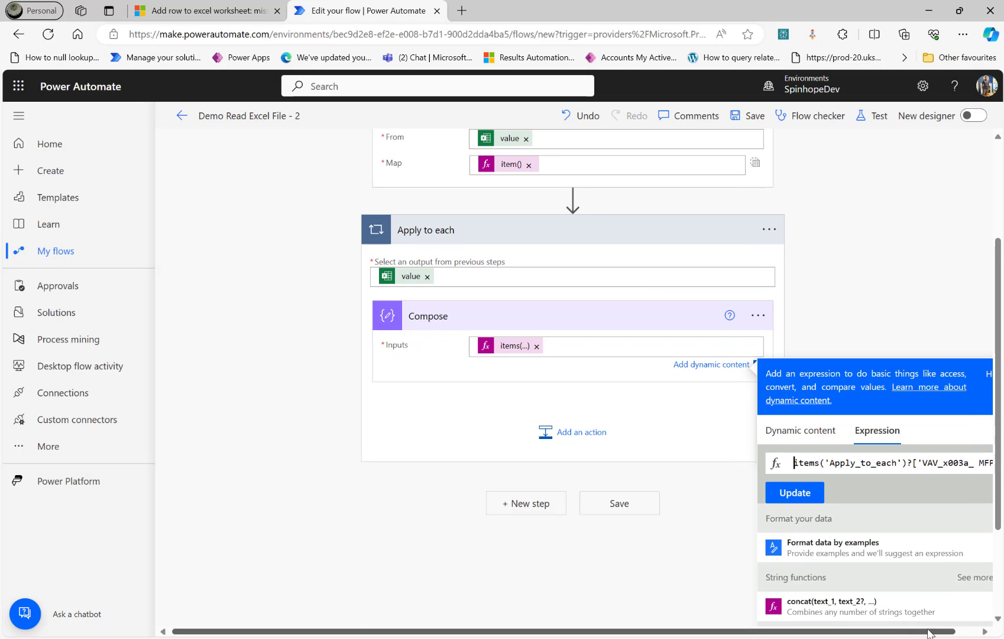
scroll(928, 633, right, 1)
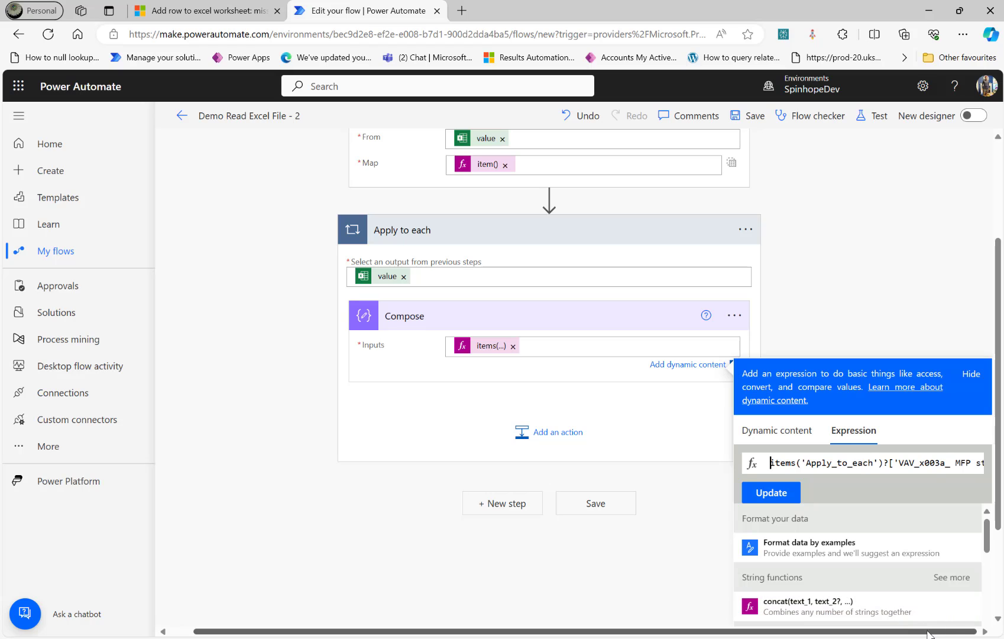
double_click(920, 464)
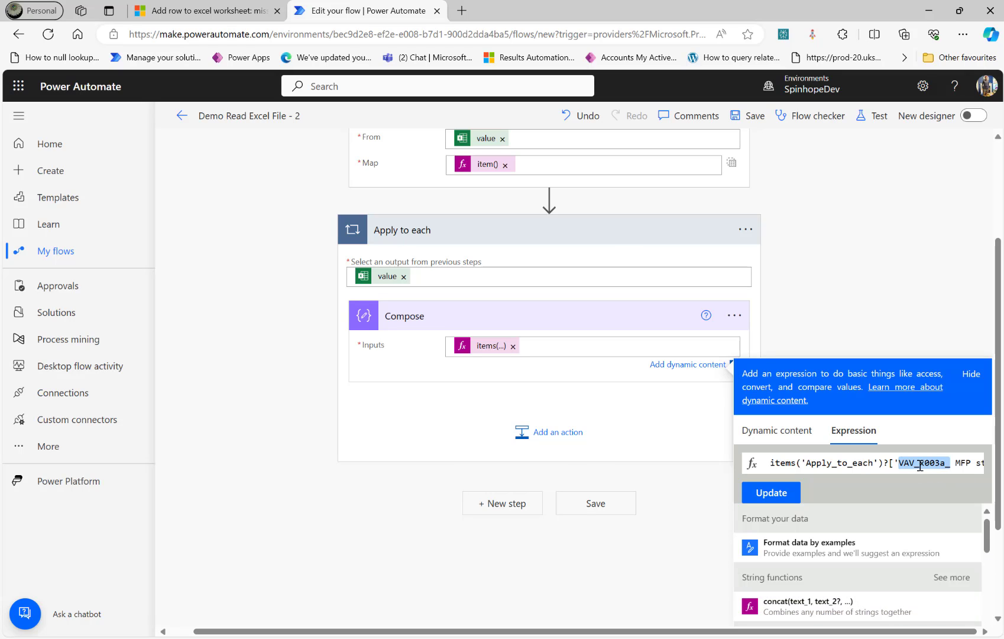
key(Right)
key(Right)
key(Right)
key(Right)
key(Right)
key(Right)
key(Right)
key(Right)
key(Right)
key(Right)
key(Right)
key(Right)
key(Right)
key(Right)
key(Right)
key(Right)
key(Right)
key(Right)
key(Right)
key(Right)
key(Right)
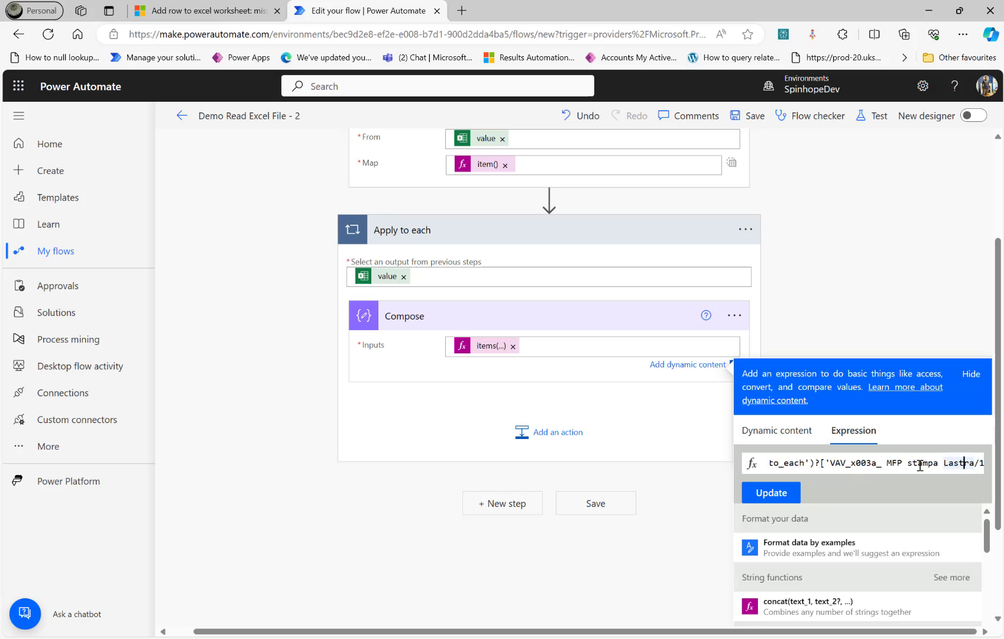
key(BackSpace)
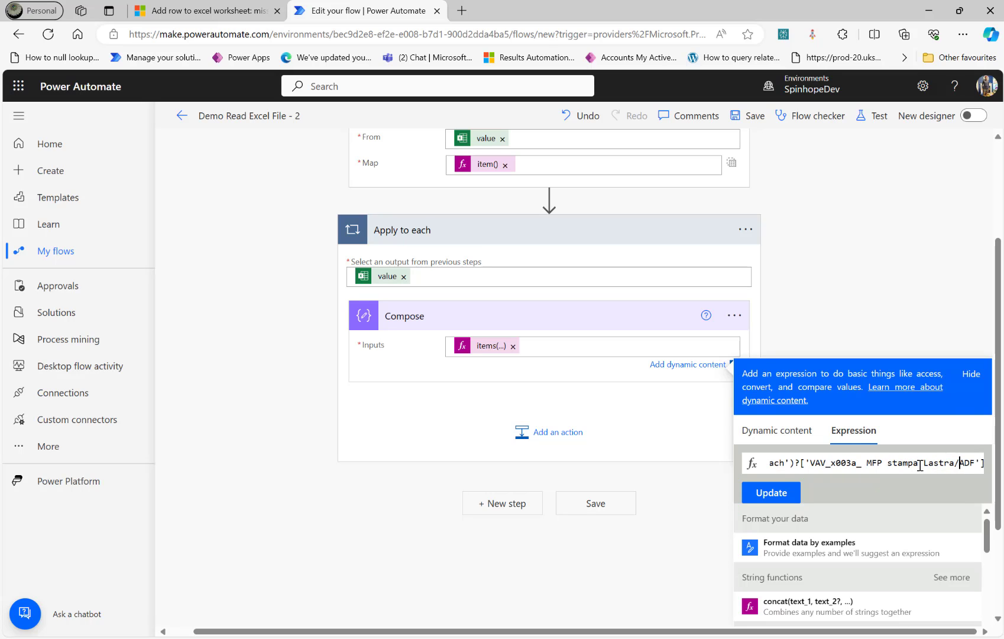
click(773, 495)
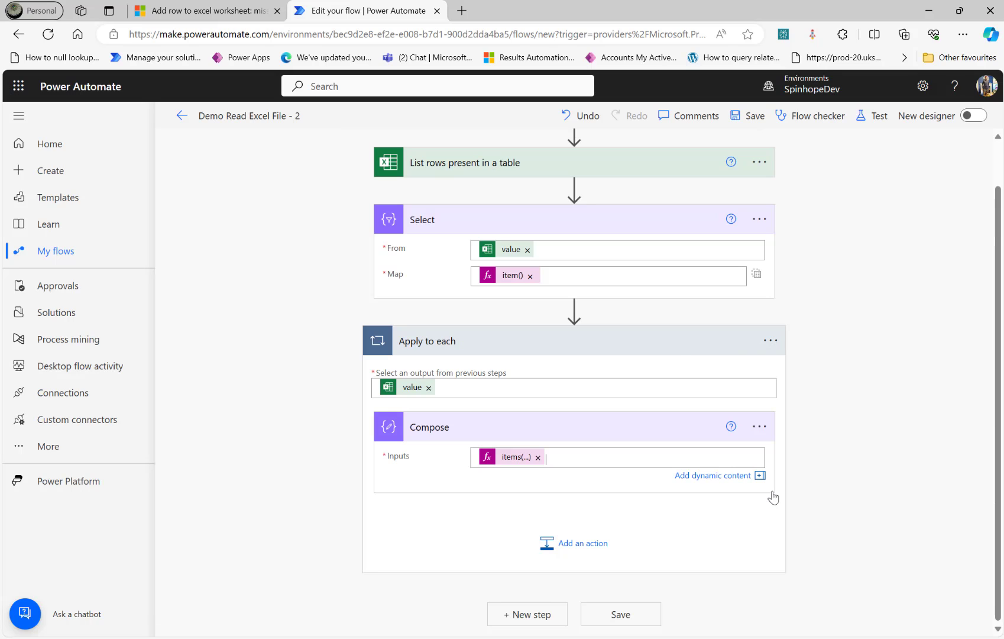
Step: Delete the stray '1' before 'ADF' in the Select Map expression, update it, and view the forum post
click(505, 276)
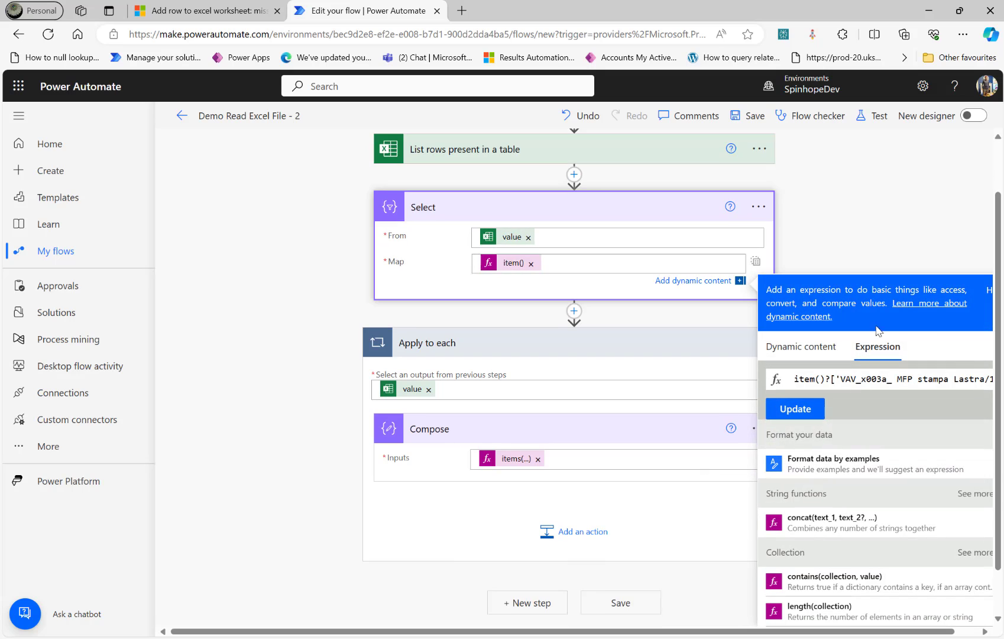
drag(917, 379, 942, 379)
key(Right)
key(Right)
key(Right)
key(Right)
key(Right)
key(Right)
key(Right)
key(Right)
key(Right)
key(Right)
key(Right)
key(Right)
key(Right)
key(Right)
key(Right)
key(Left)
key(Left)
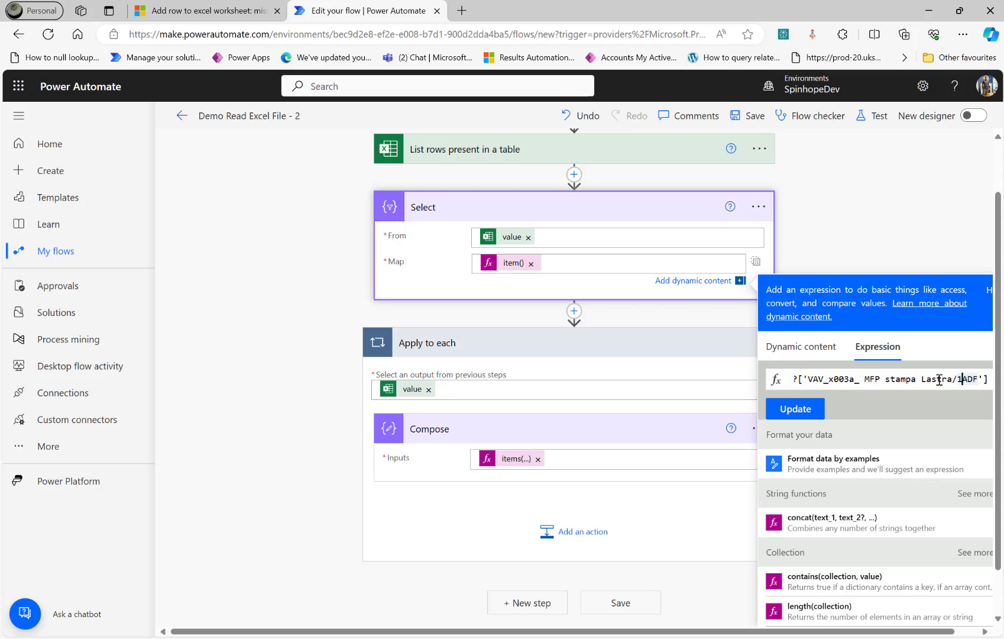
key(BackSpace)
click(796, 409)
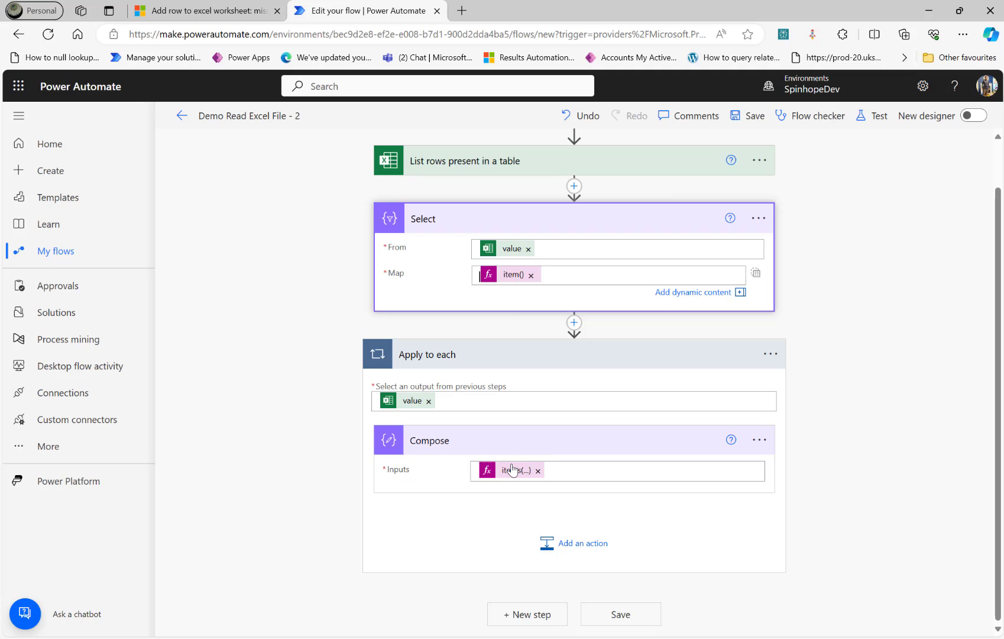
click(228, 9)
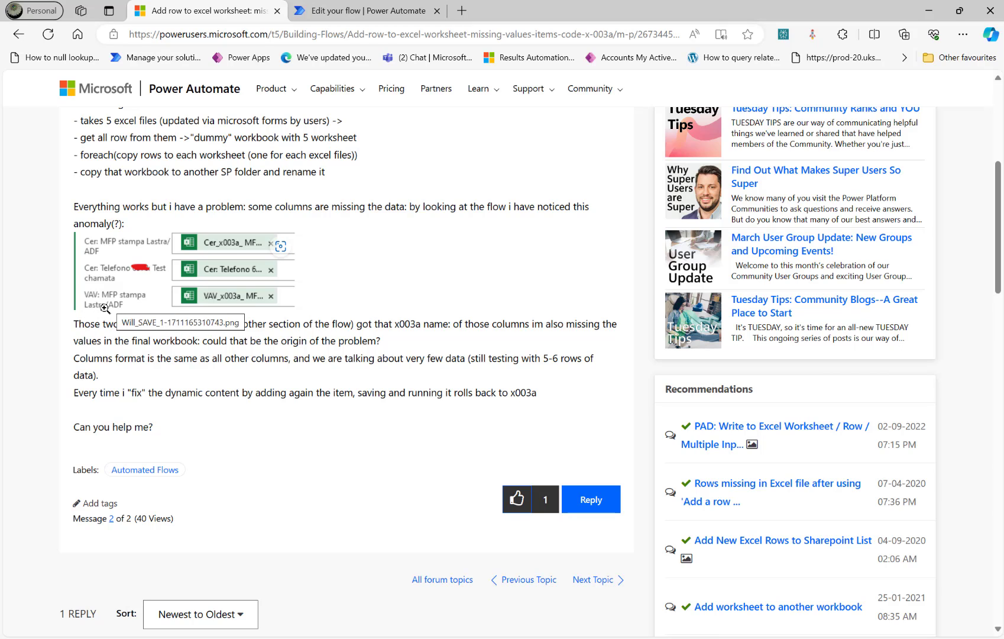
Step: Switch back to the 'Edit your flow | Power Automate' tab
click(367, 9)
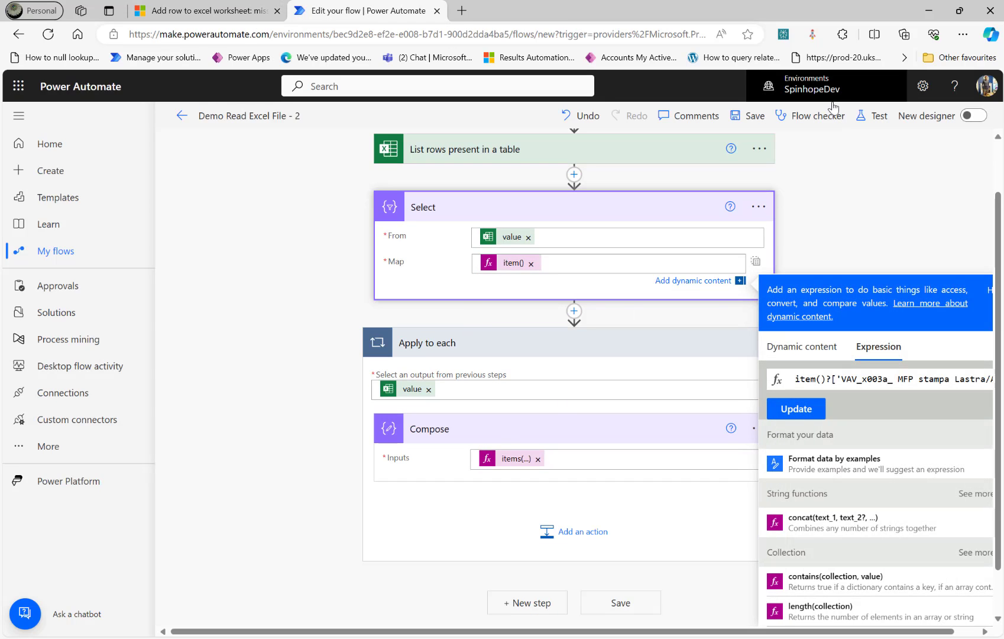
Step: Save the flow, run a manual test, and close the run panel
click(873, 117)
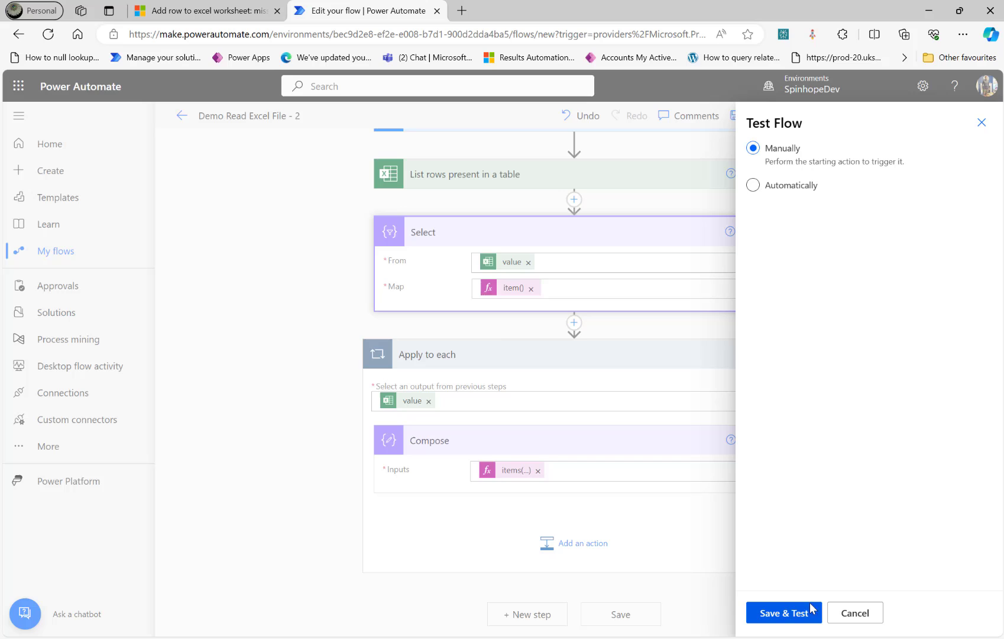
click(794, 615)
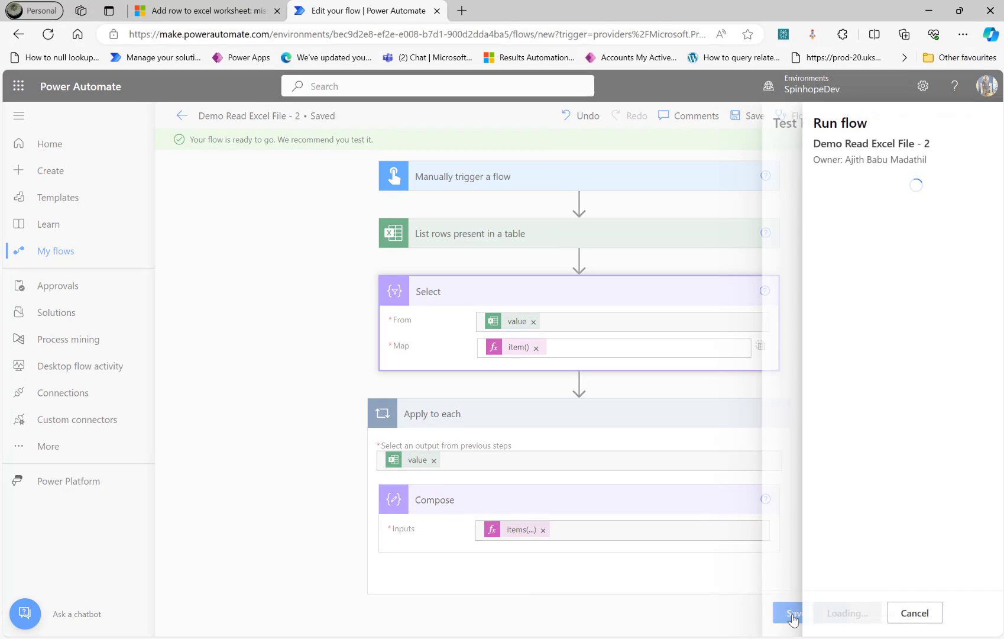
click(820, 619)
click(819, 619)
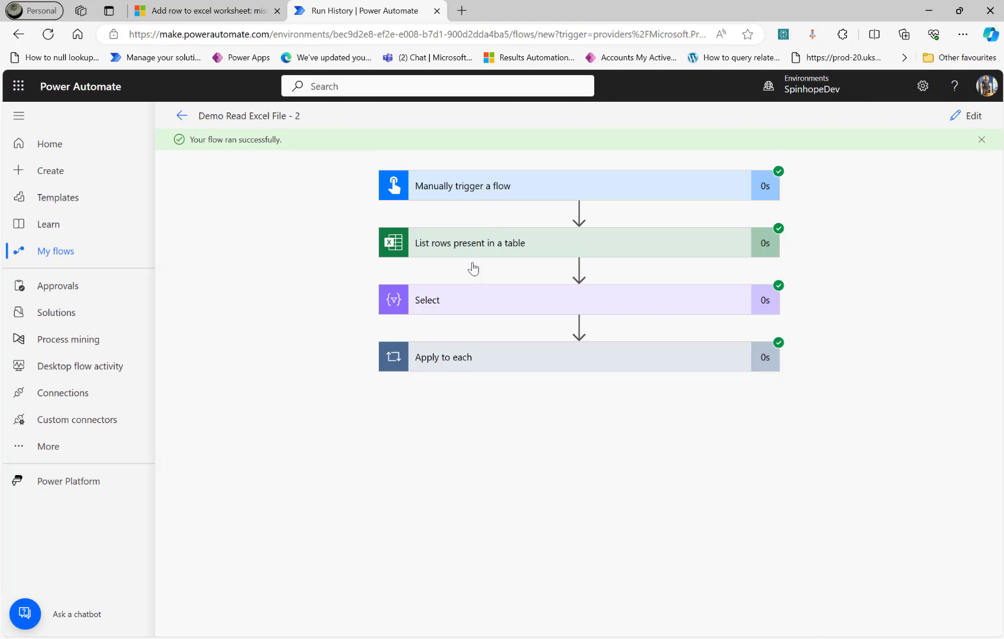
Step: Check that Select outputs 3500 and 5500 and the Compose iterations show 3500 and 5500
click(473, 300)
scroll(462, 525, down, 2)
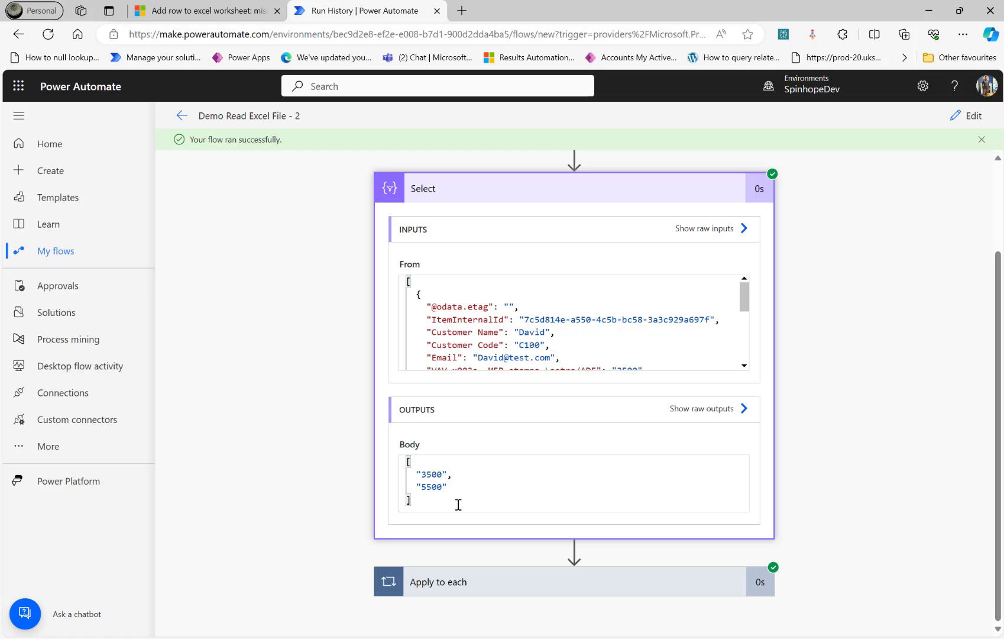
click(497, 593)
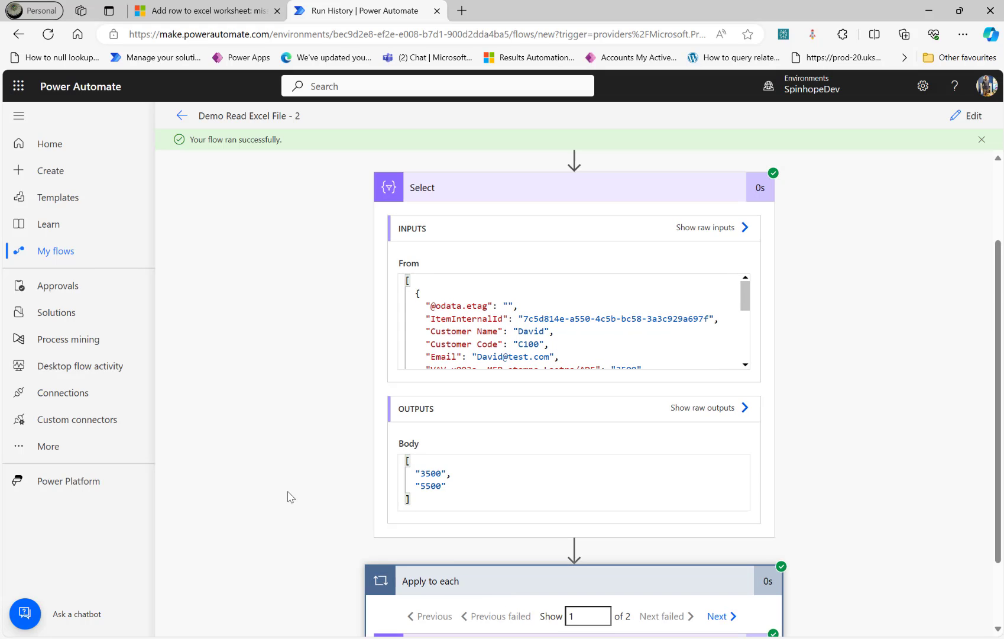
click(503, 571)
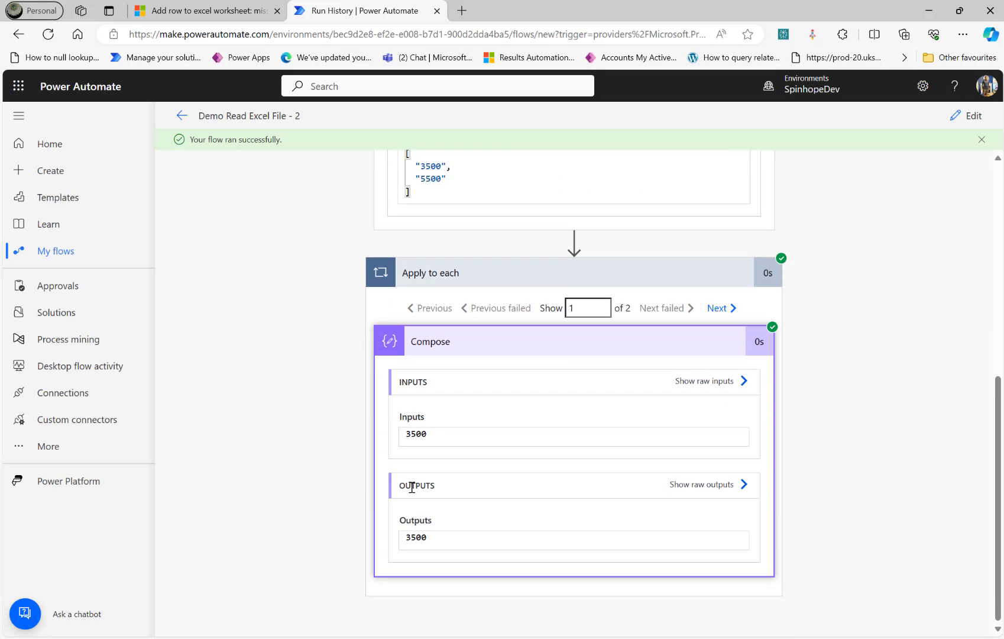
click(725, 310)
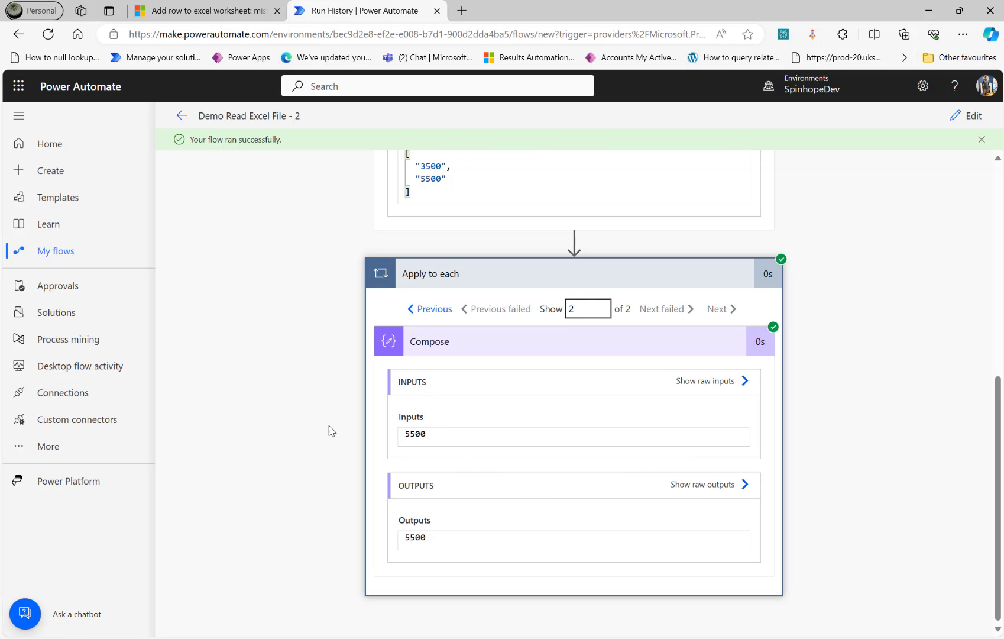
drag(442, 426, 405, 305)
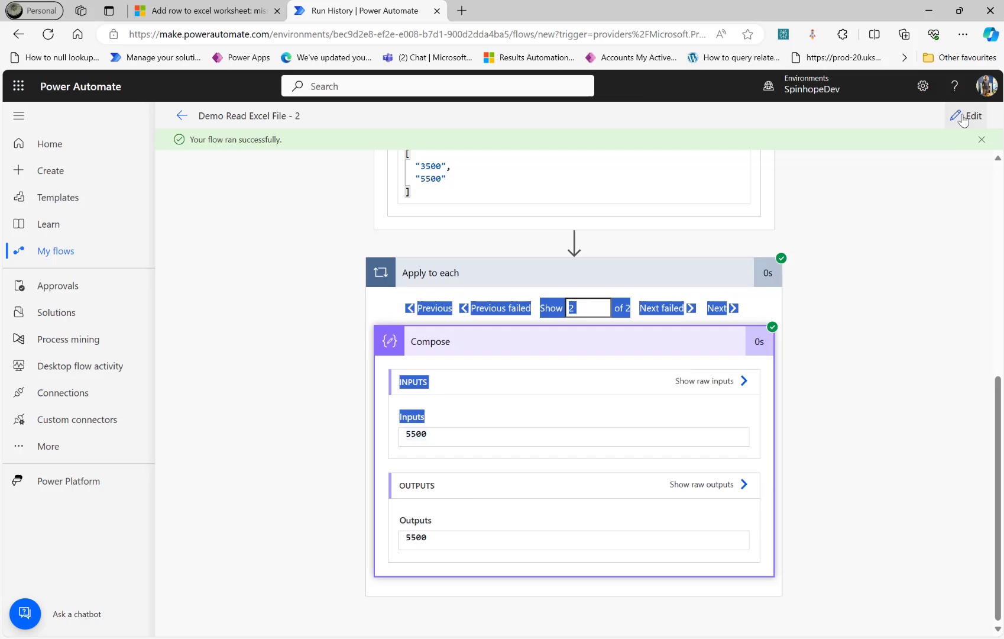
Step: Reopen the flow in edit mode, glance at the forum post, and return to the editor
click(966, 116)
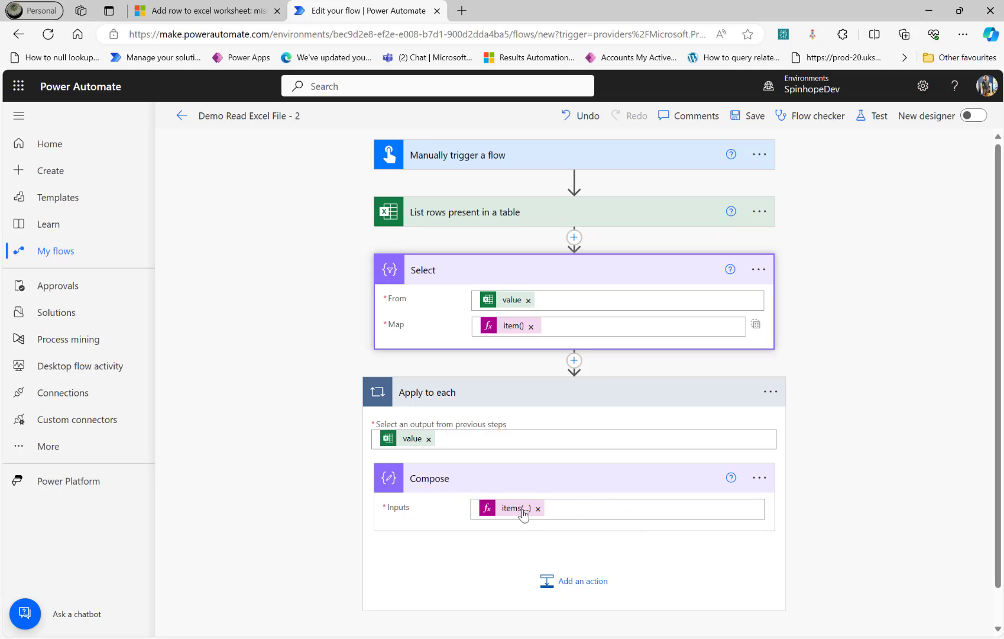
click(219, 12)
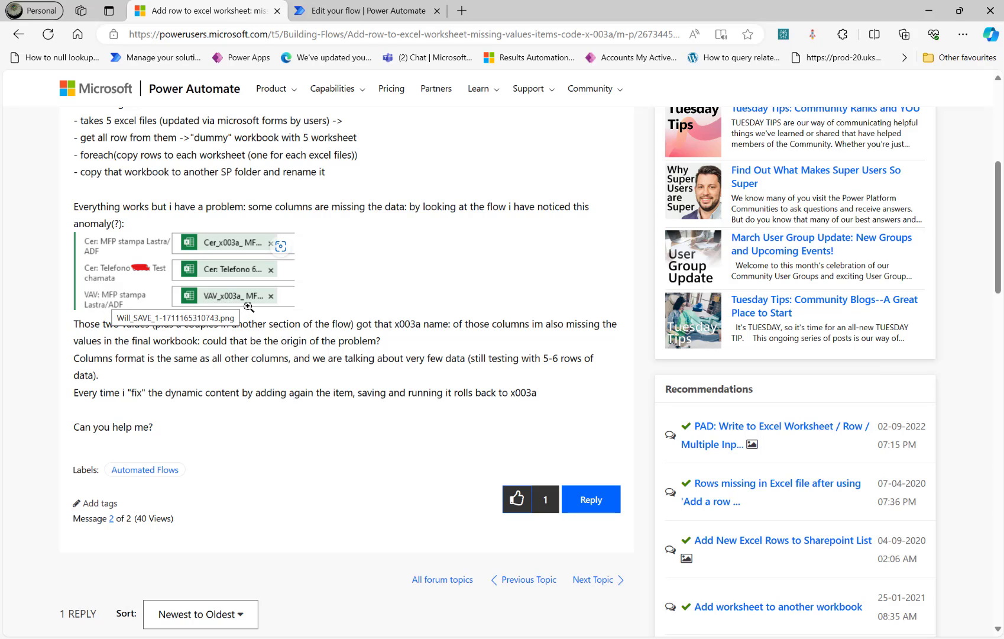
click(338, 13)
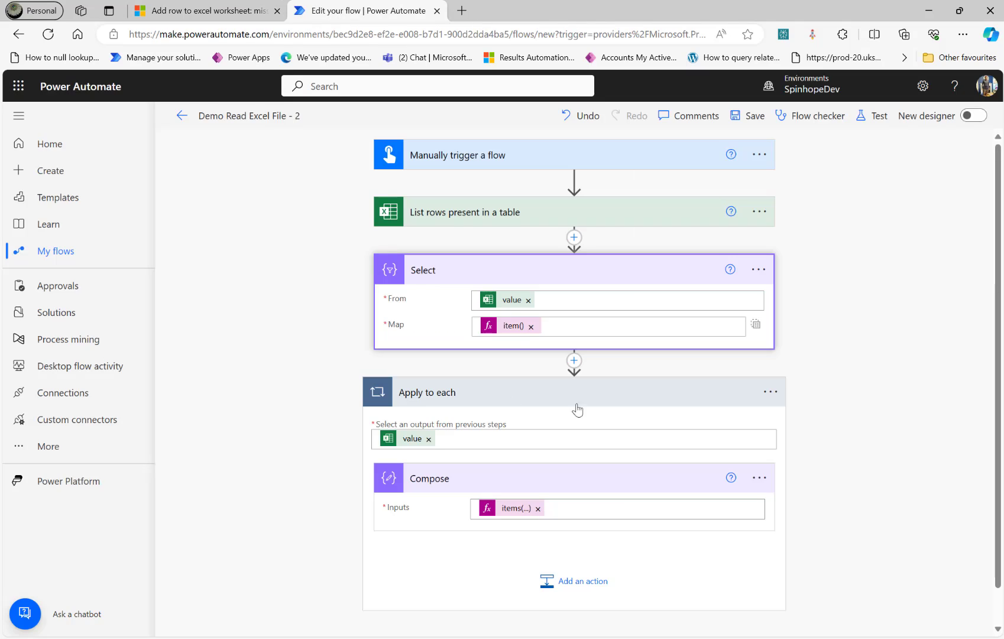